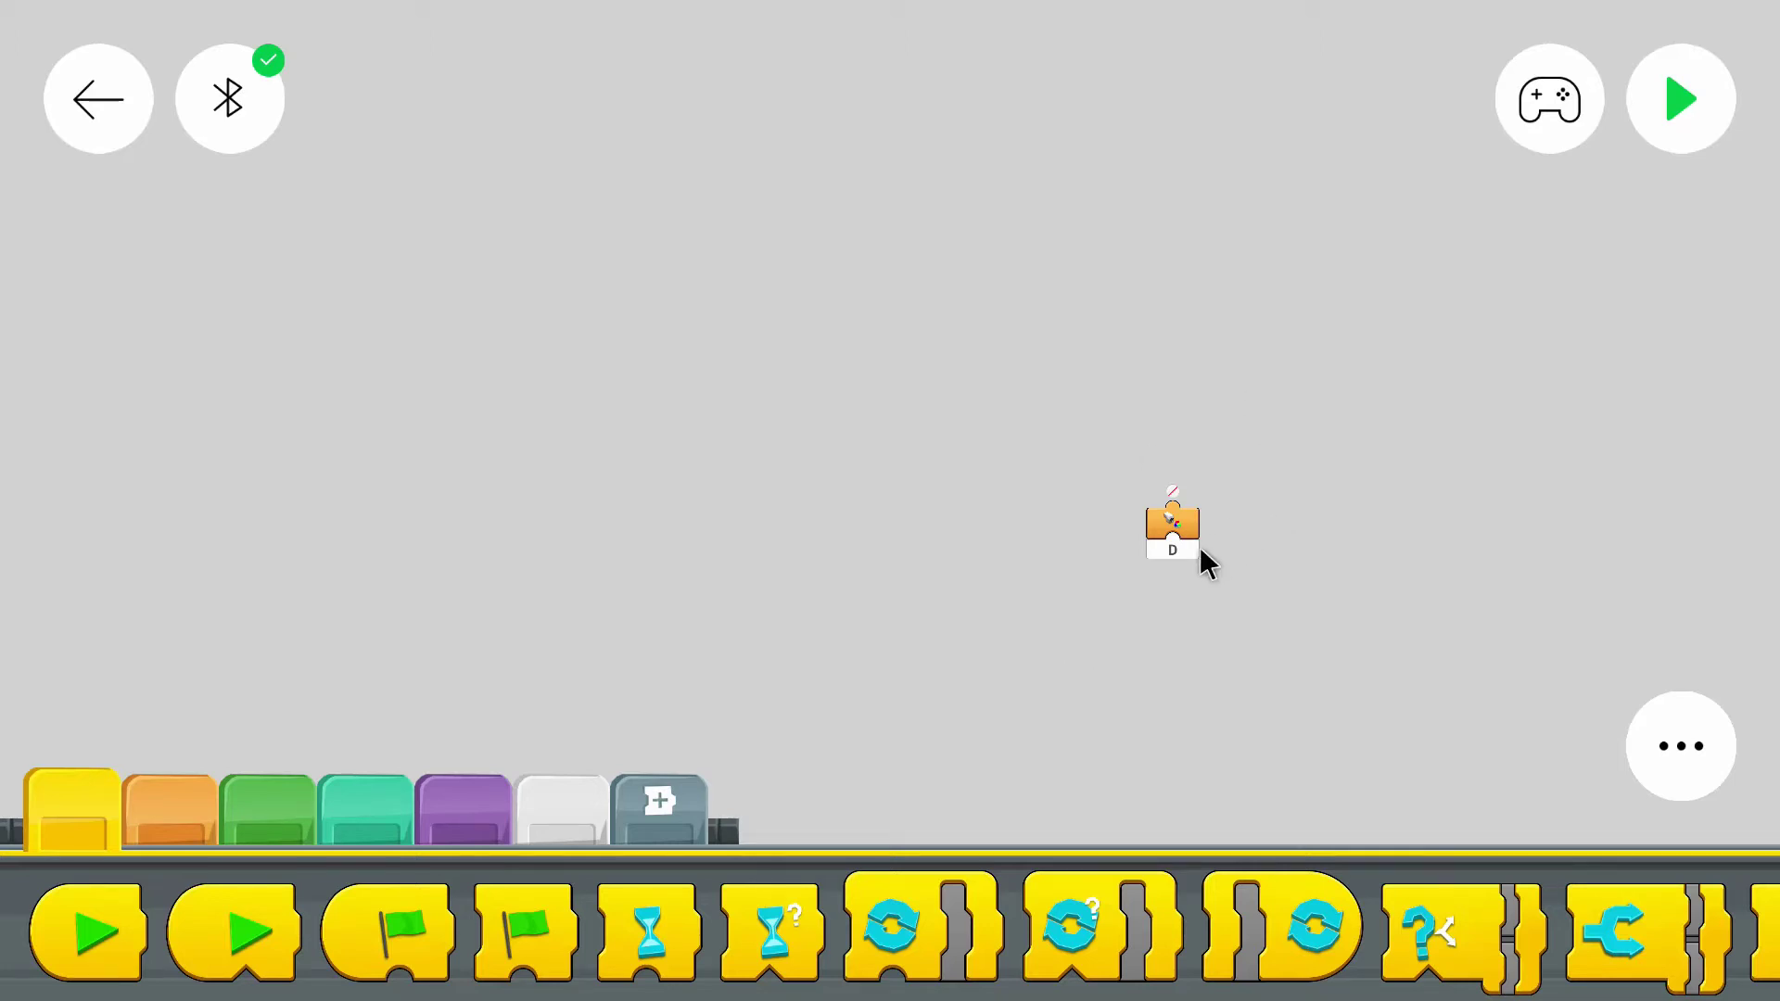
# Remove the unwanted port D block from the canvas by dropping it back on the palette
pyautogui.moveTo(1161, 556)
pyautogui.mouseDown()
pyautogui.moveTo(852, 866)
pyautogui.moveTo(946, 578)
pyautogui.mouseUp()
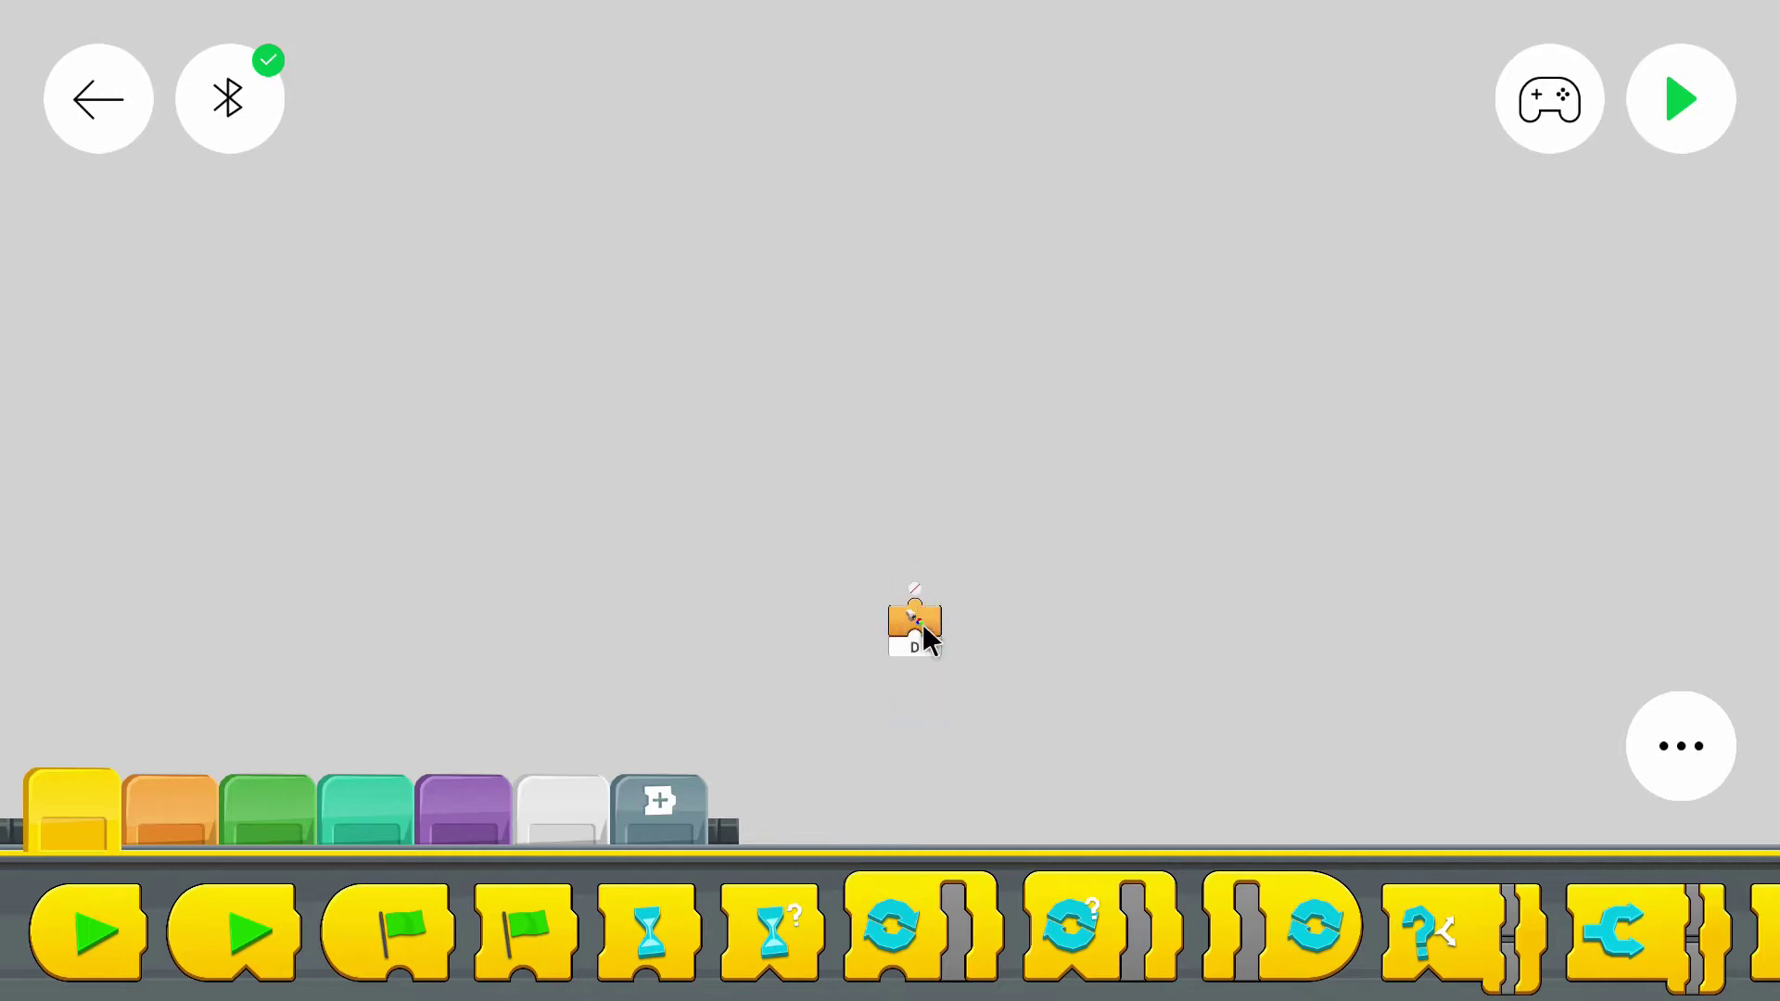
pyautogui.moveTo(925, 637); pyautogui.dragTo(826, 808)
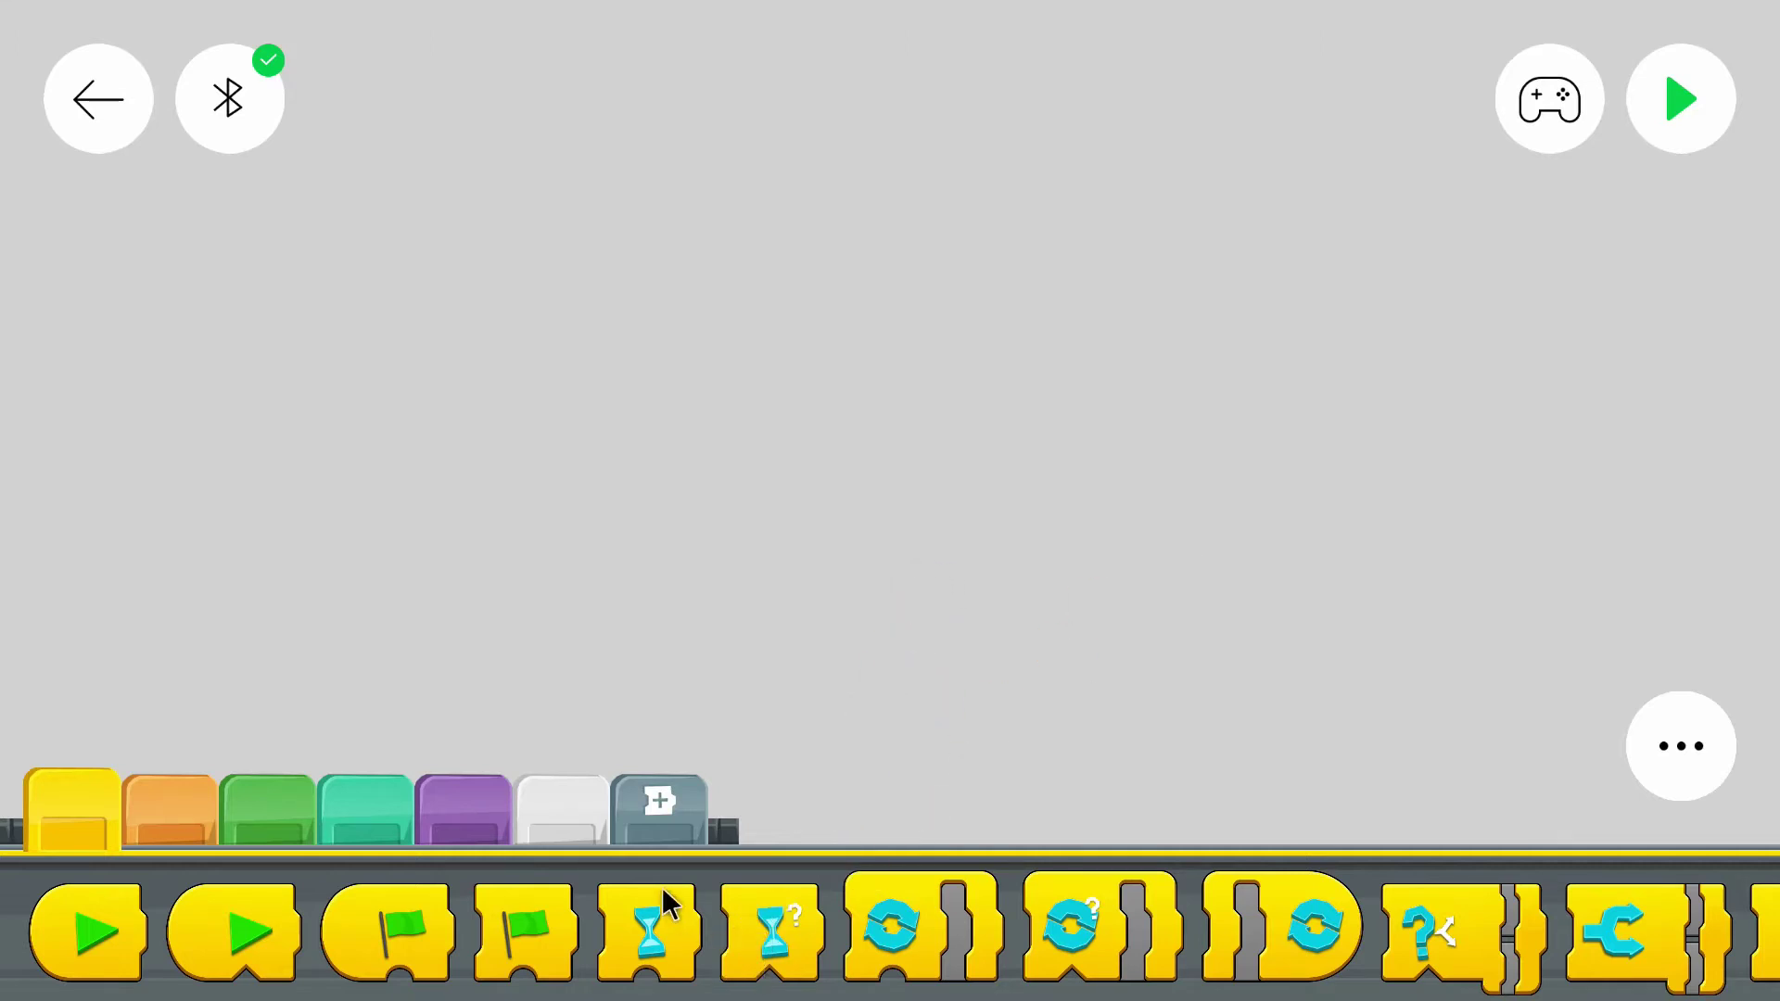
# Add a hand-sensor block reading port C and test it once
pyautogui.click(157, 813)
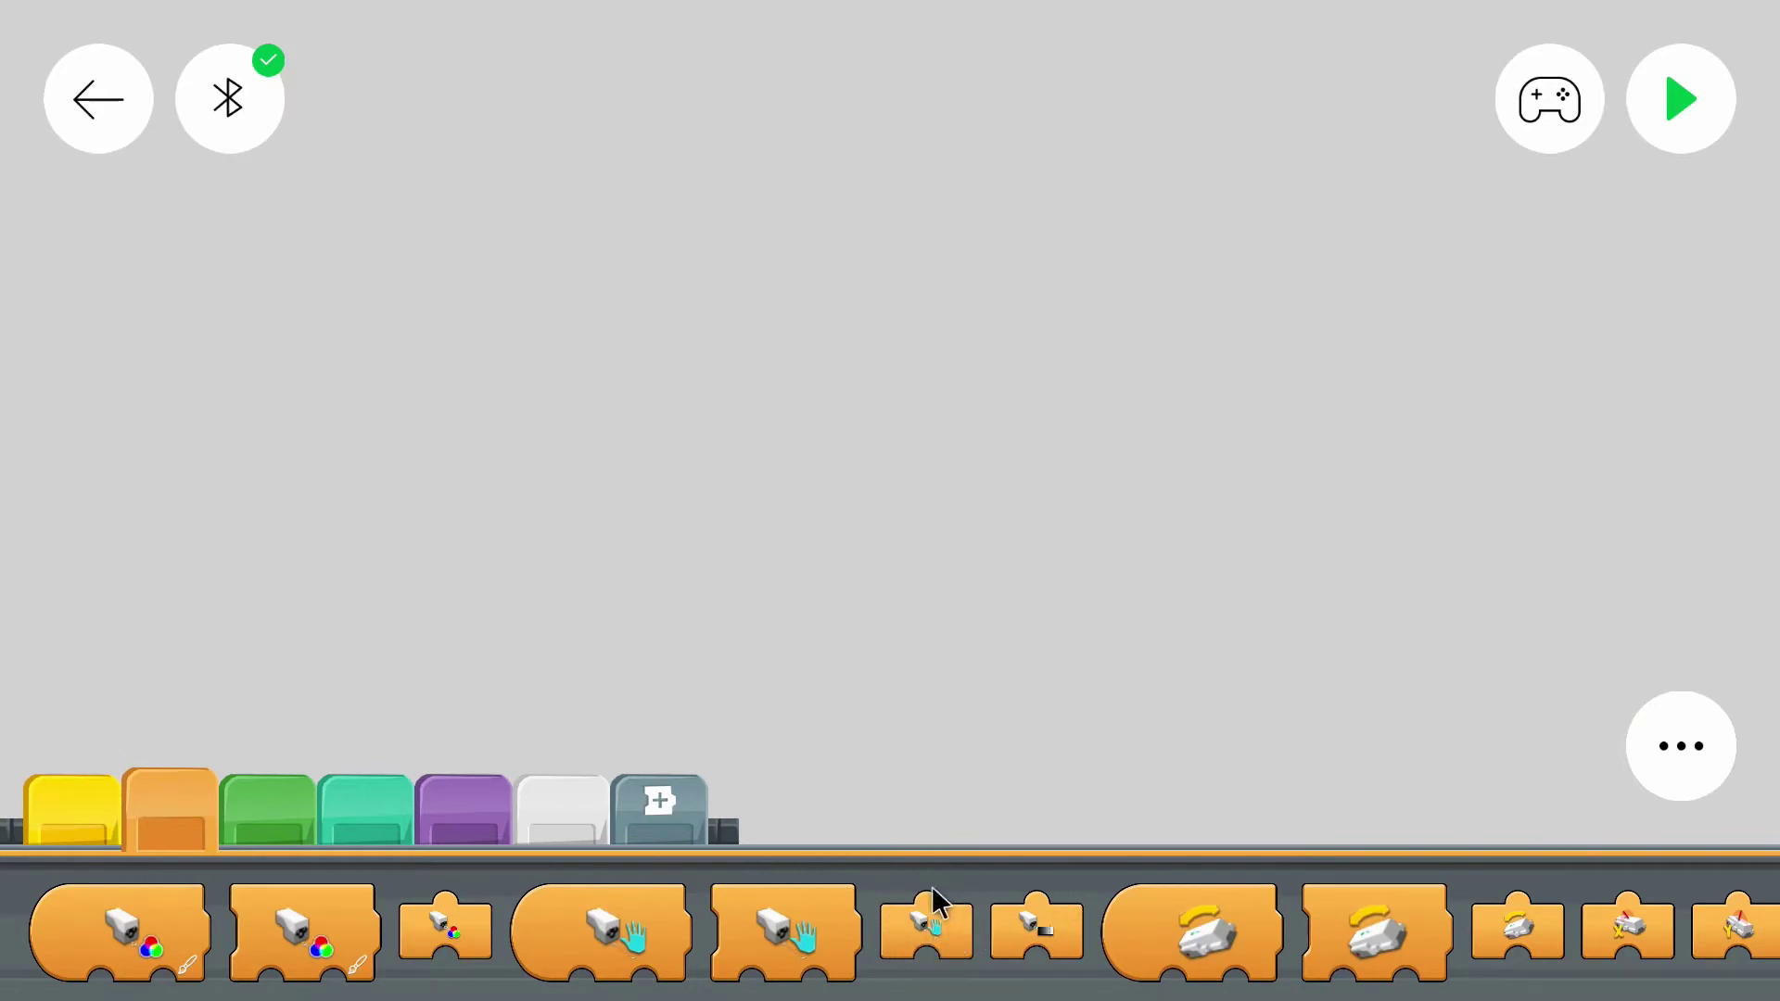
pyautogui.moveTo(924, 913); pyautogui.dragTo(1030, 634)
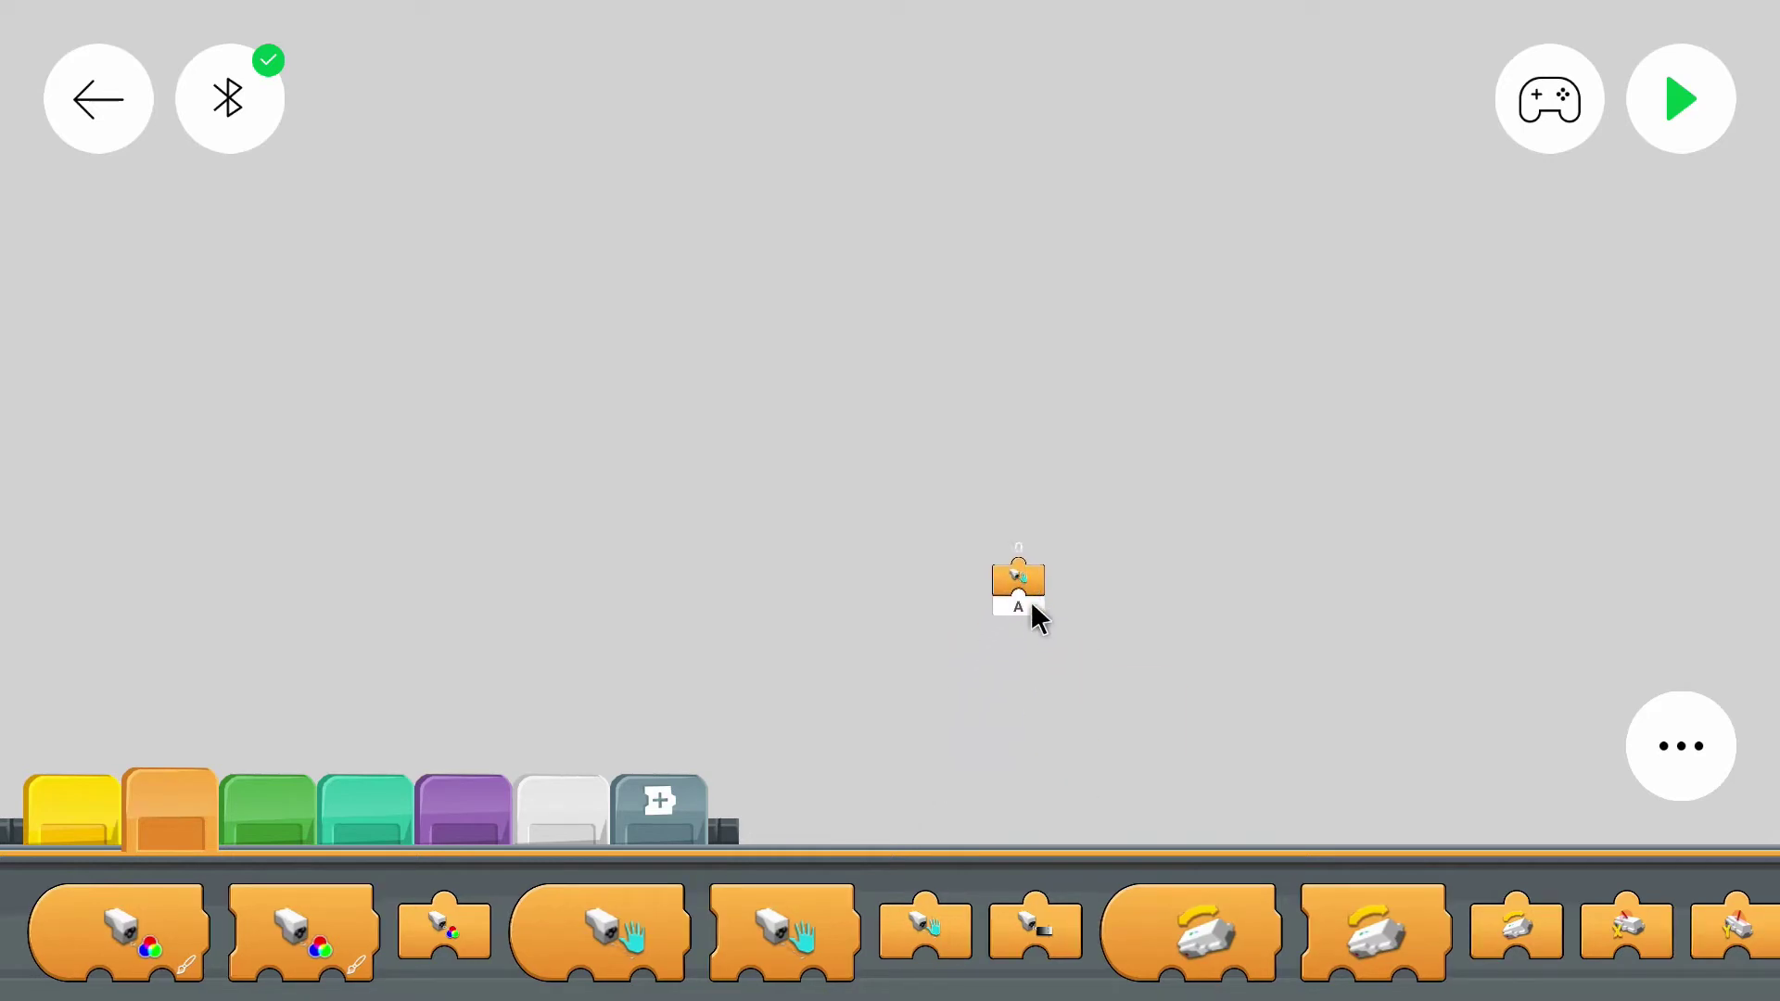
pyautogui.click(1033, 604)
pyautogui.click(1100, 717)
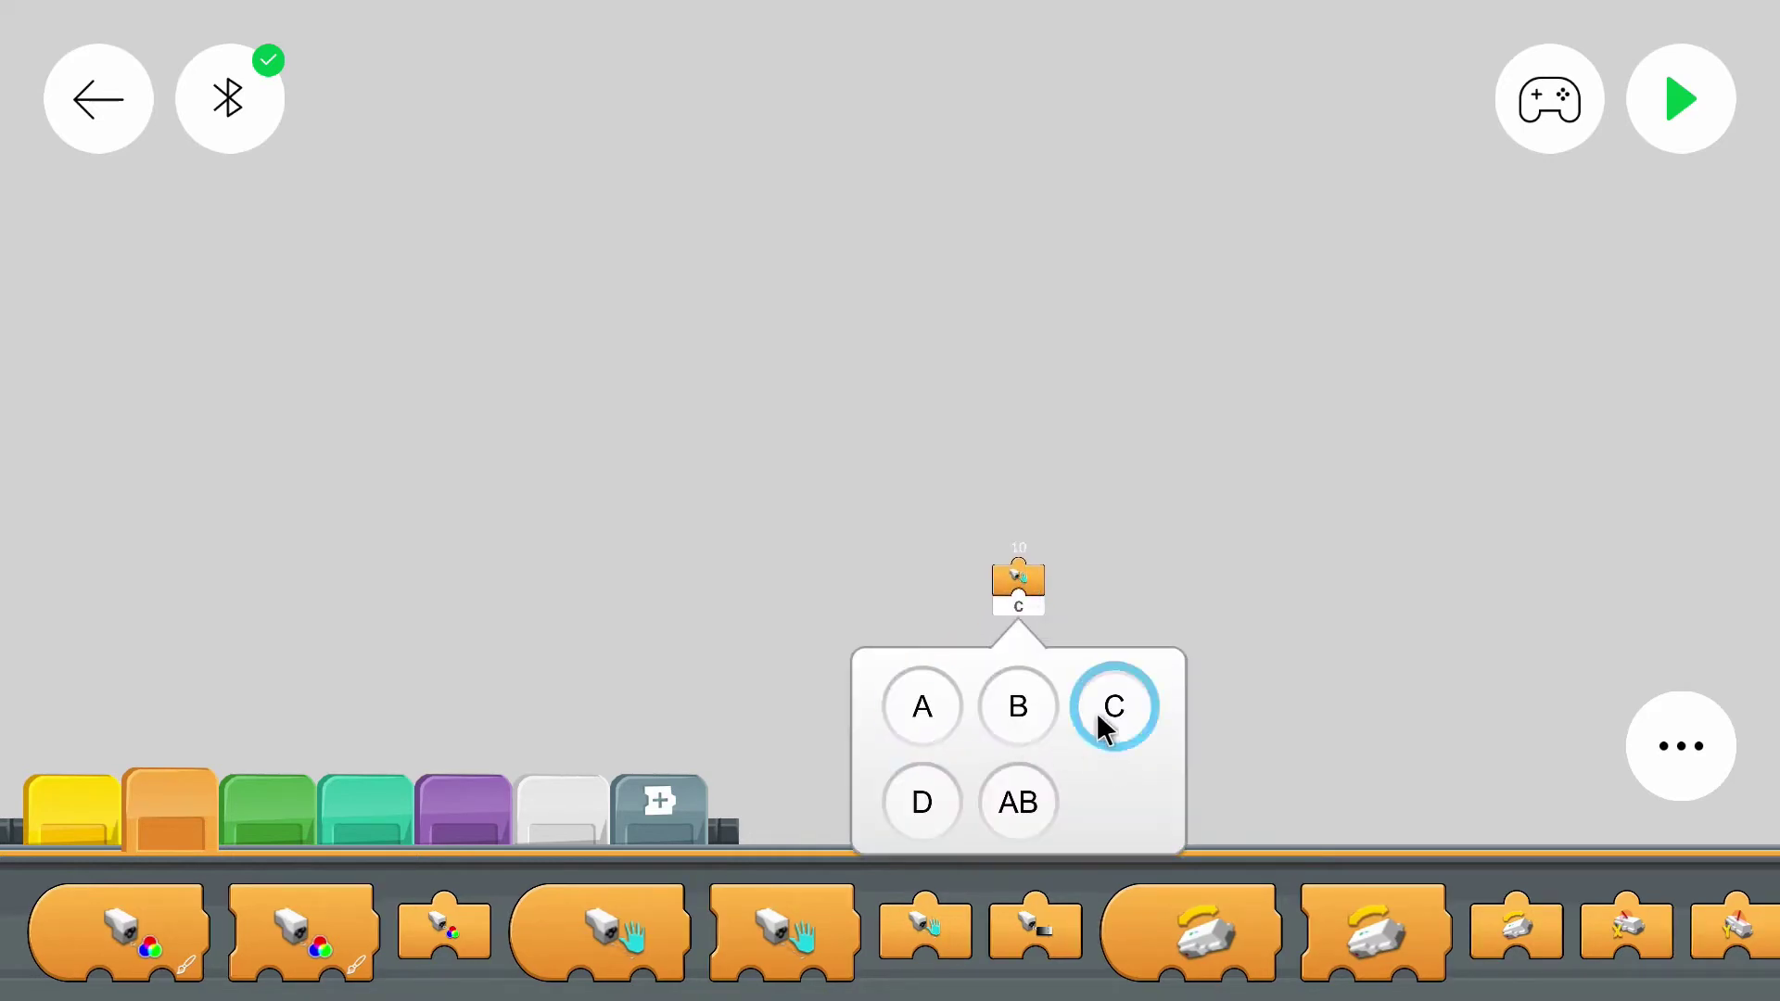
pyautogui.click(1080, 586)
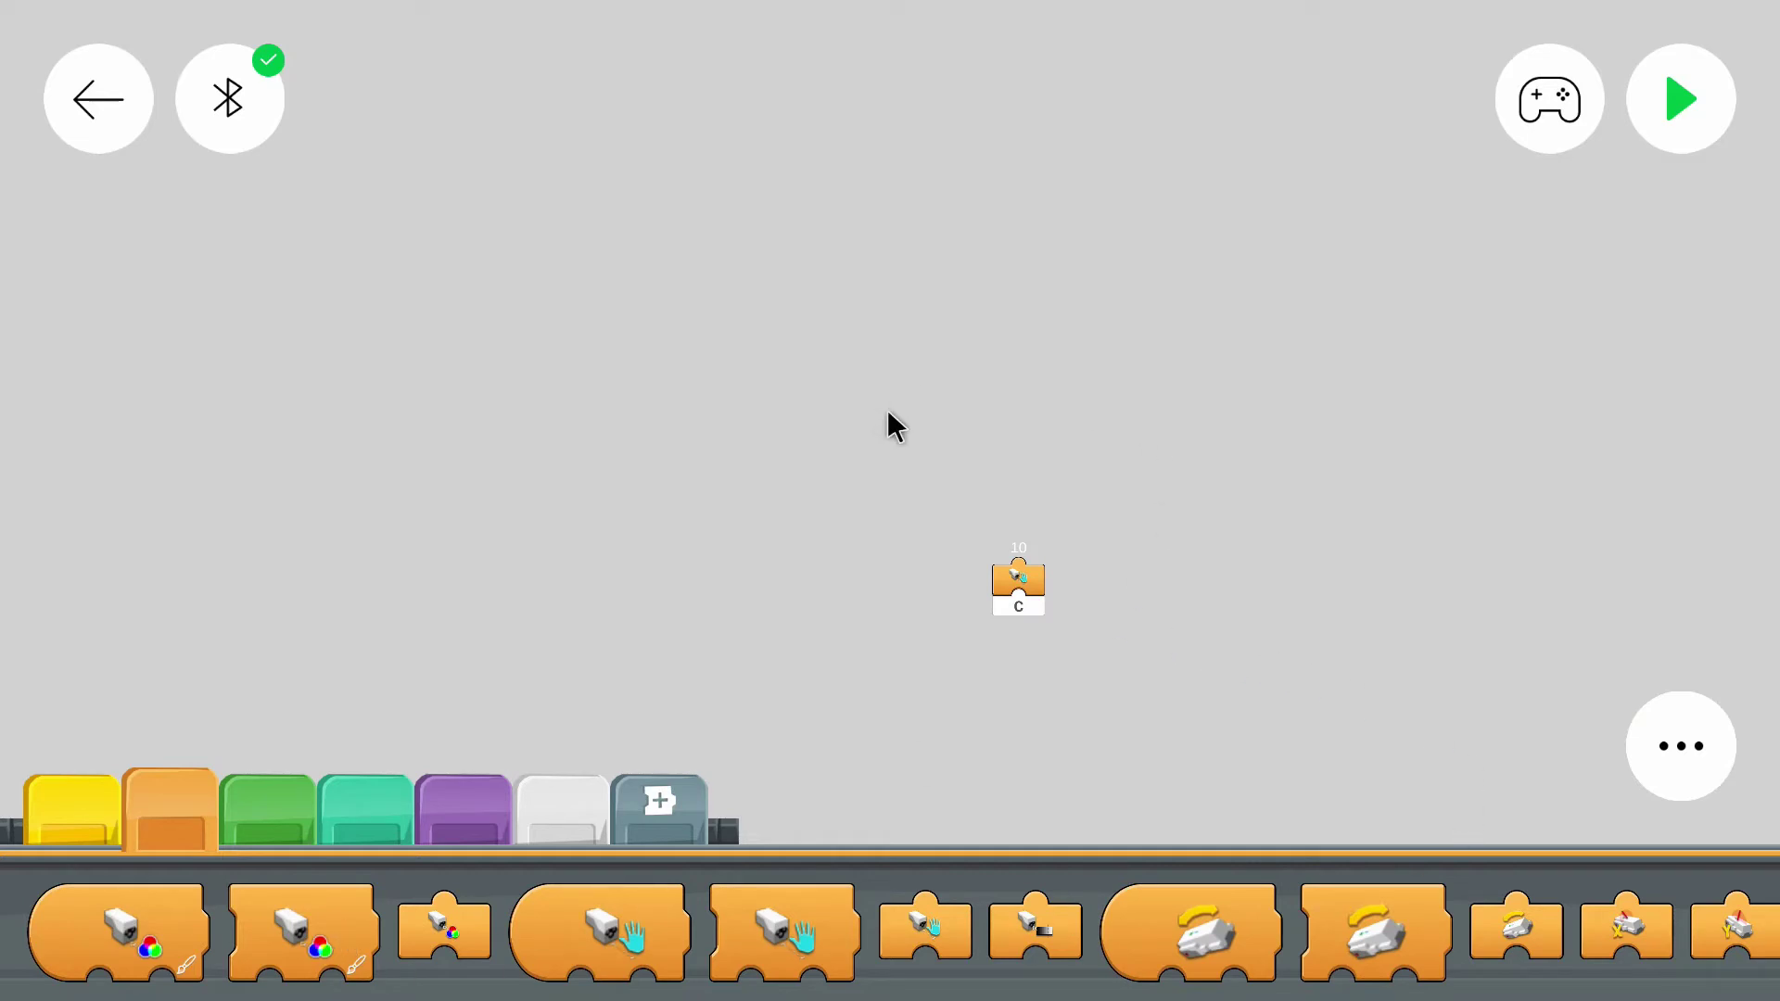
pyautogui.click(1019, 587)
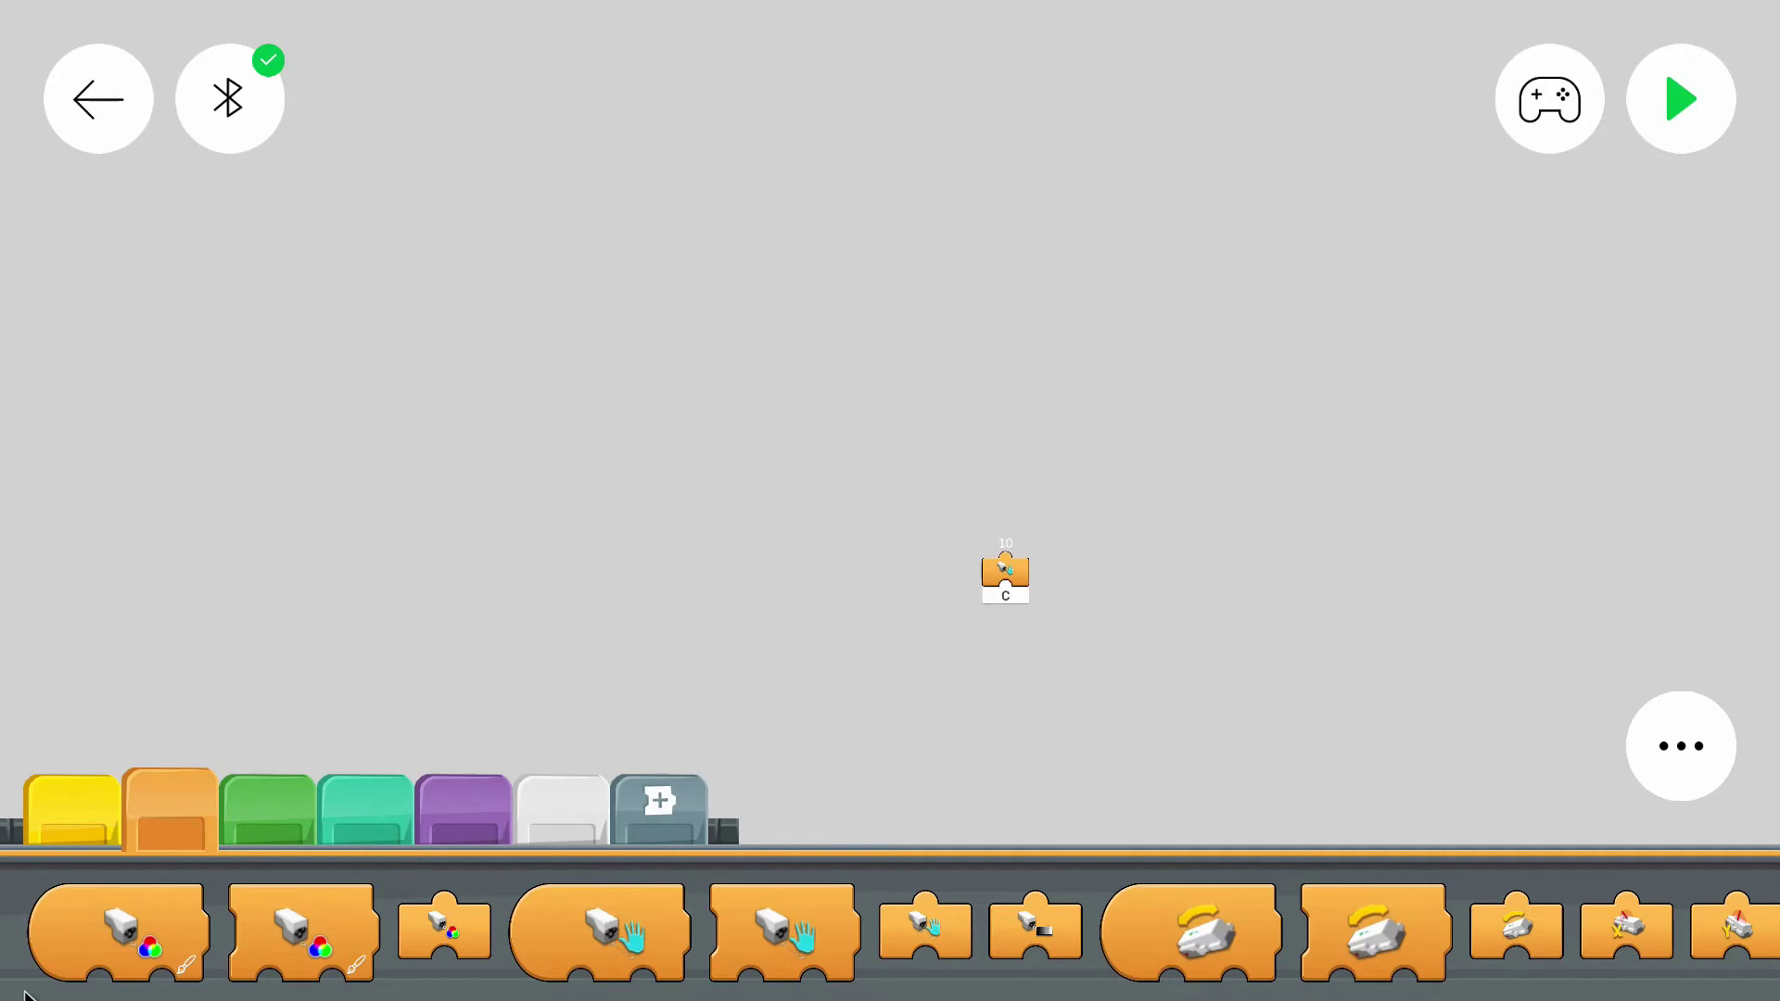
# Place a start block on the canvas from the flow blocks
pyautogui.click(43, 805)
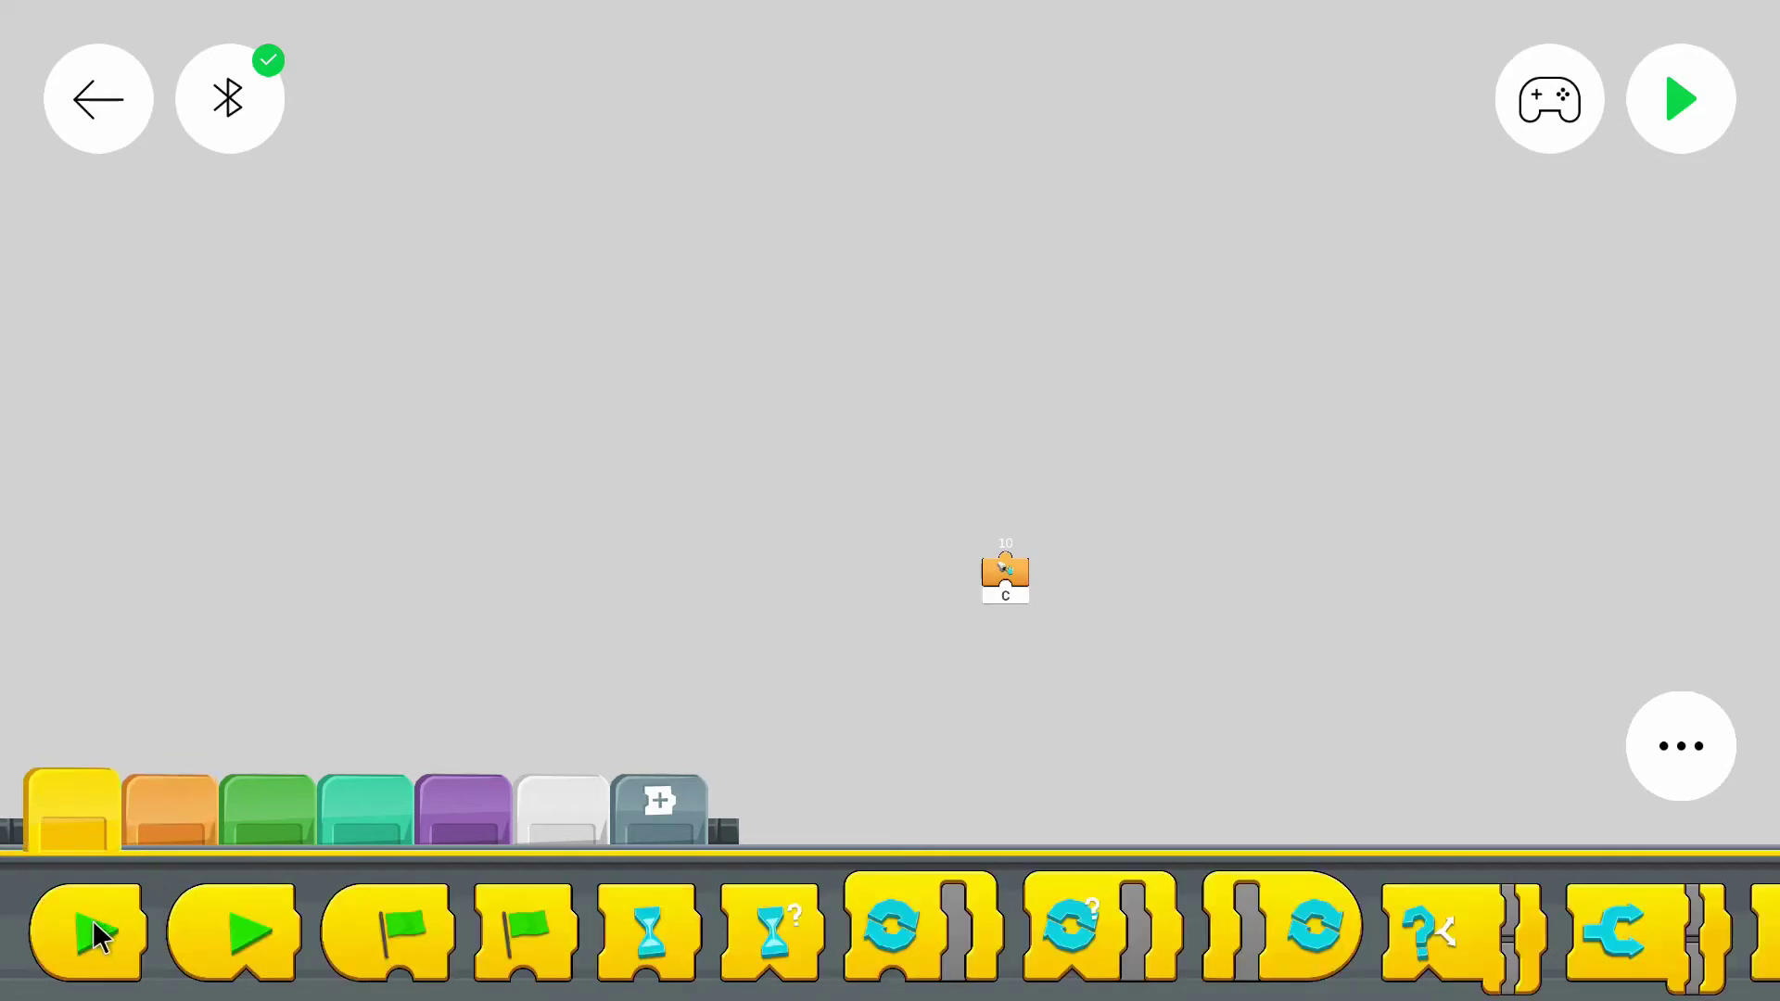
pyautogui.moveTo(94, 935); pyautogui.dragTo(418, 372)
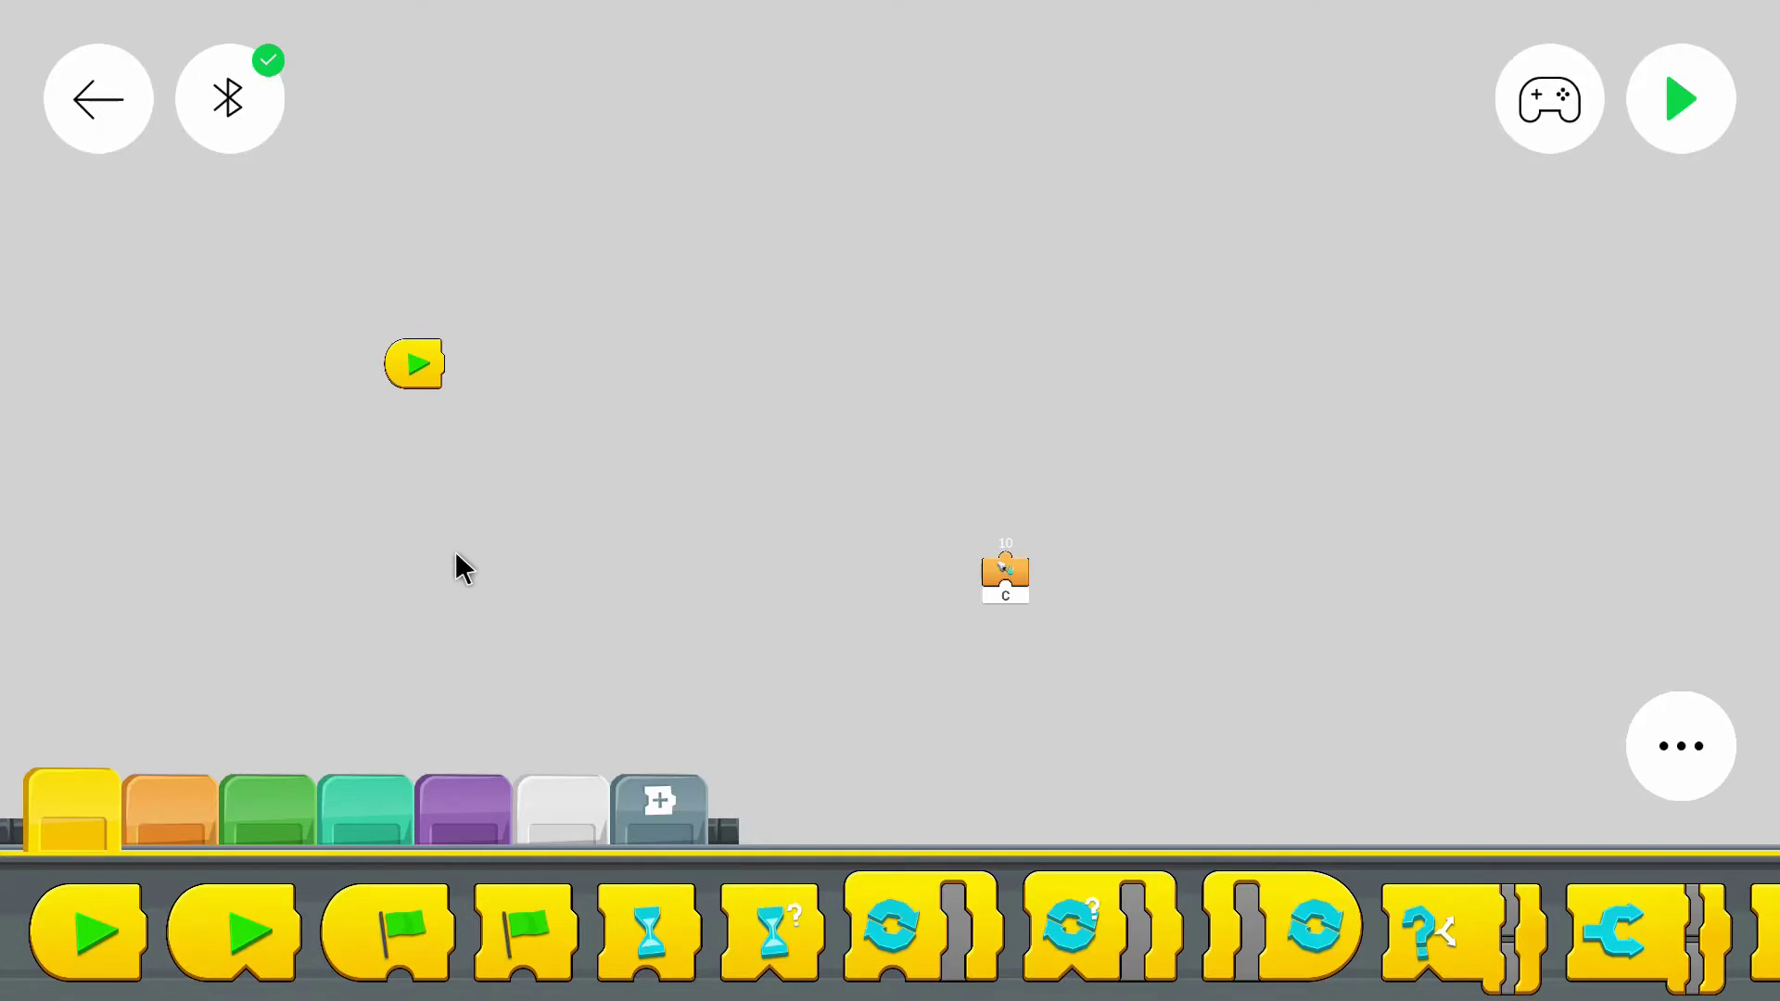
# Attach a drive block running motors AB at 50 and 50 after the start block
pyautogui.click(227, 806)
pyautogui.moveTo(1256, 923); pyautogui.dragTo(946, 987)
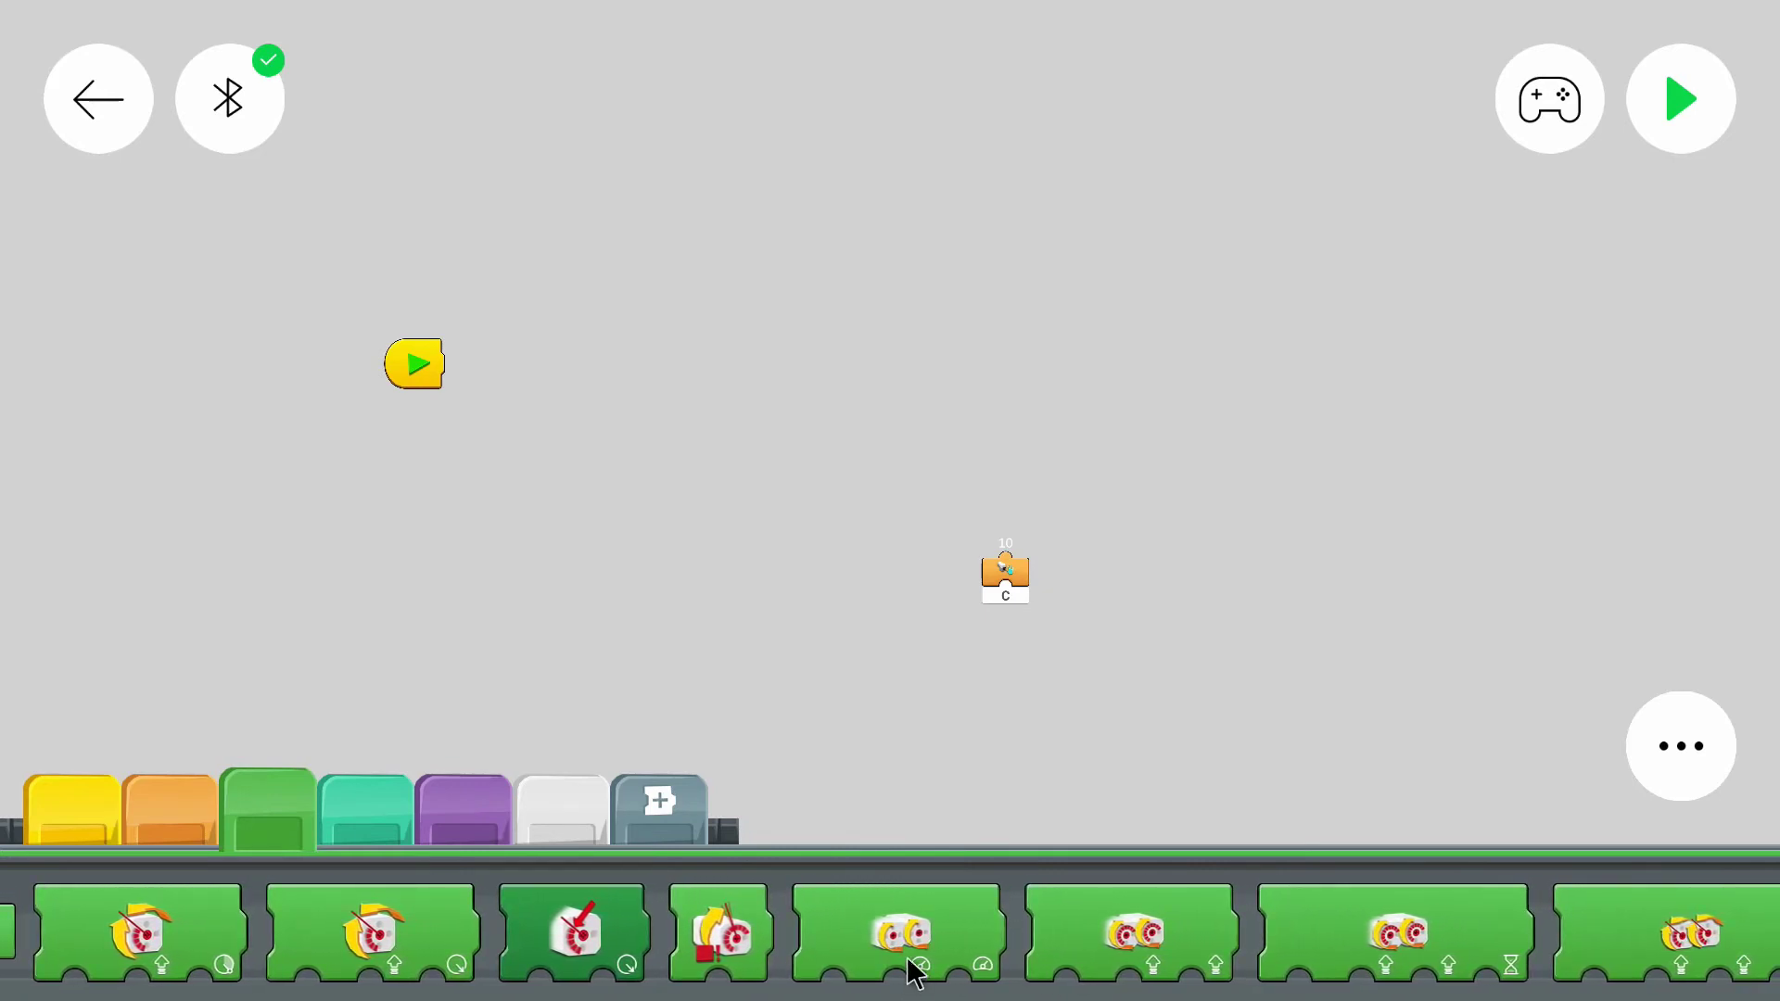
pyautogui.moveTo(911, 971)
pyautogui.mouseDown()
pyautogui.moveTo(752, 576)
pyautogui.moveTo(552, 379)
pyautogui.mouseUp()
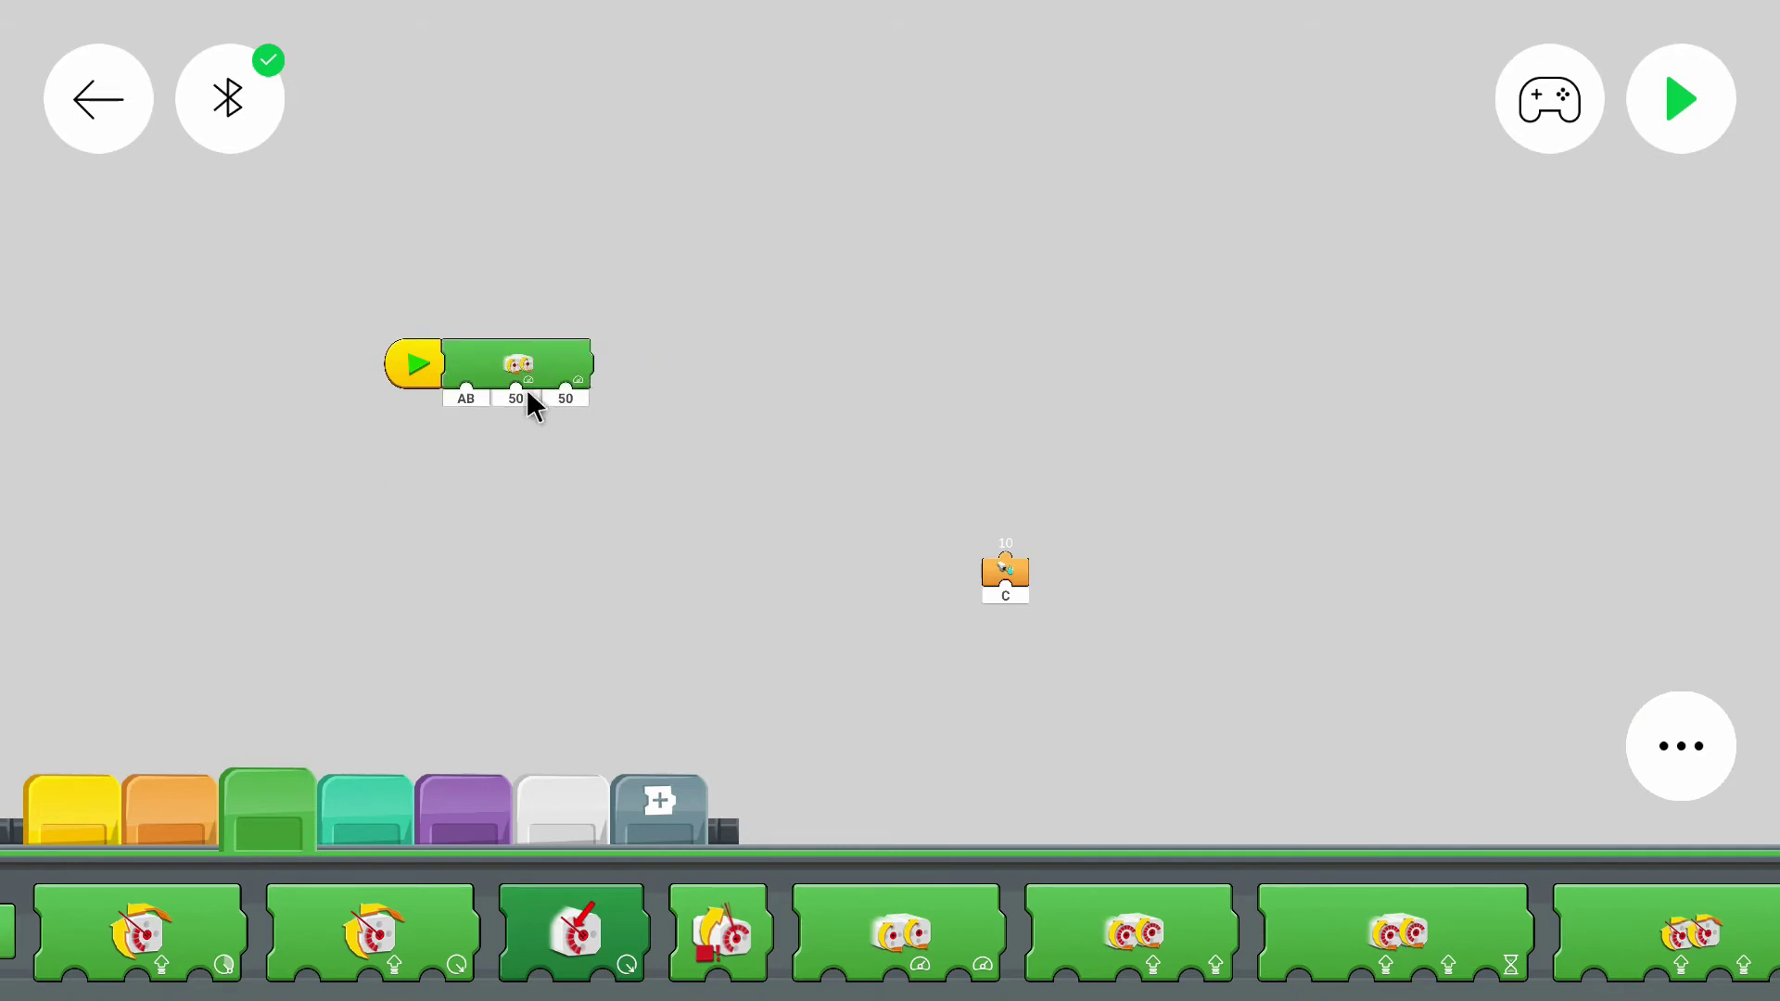
pyautogui.click(464, 399)
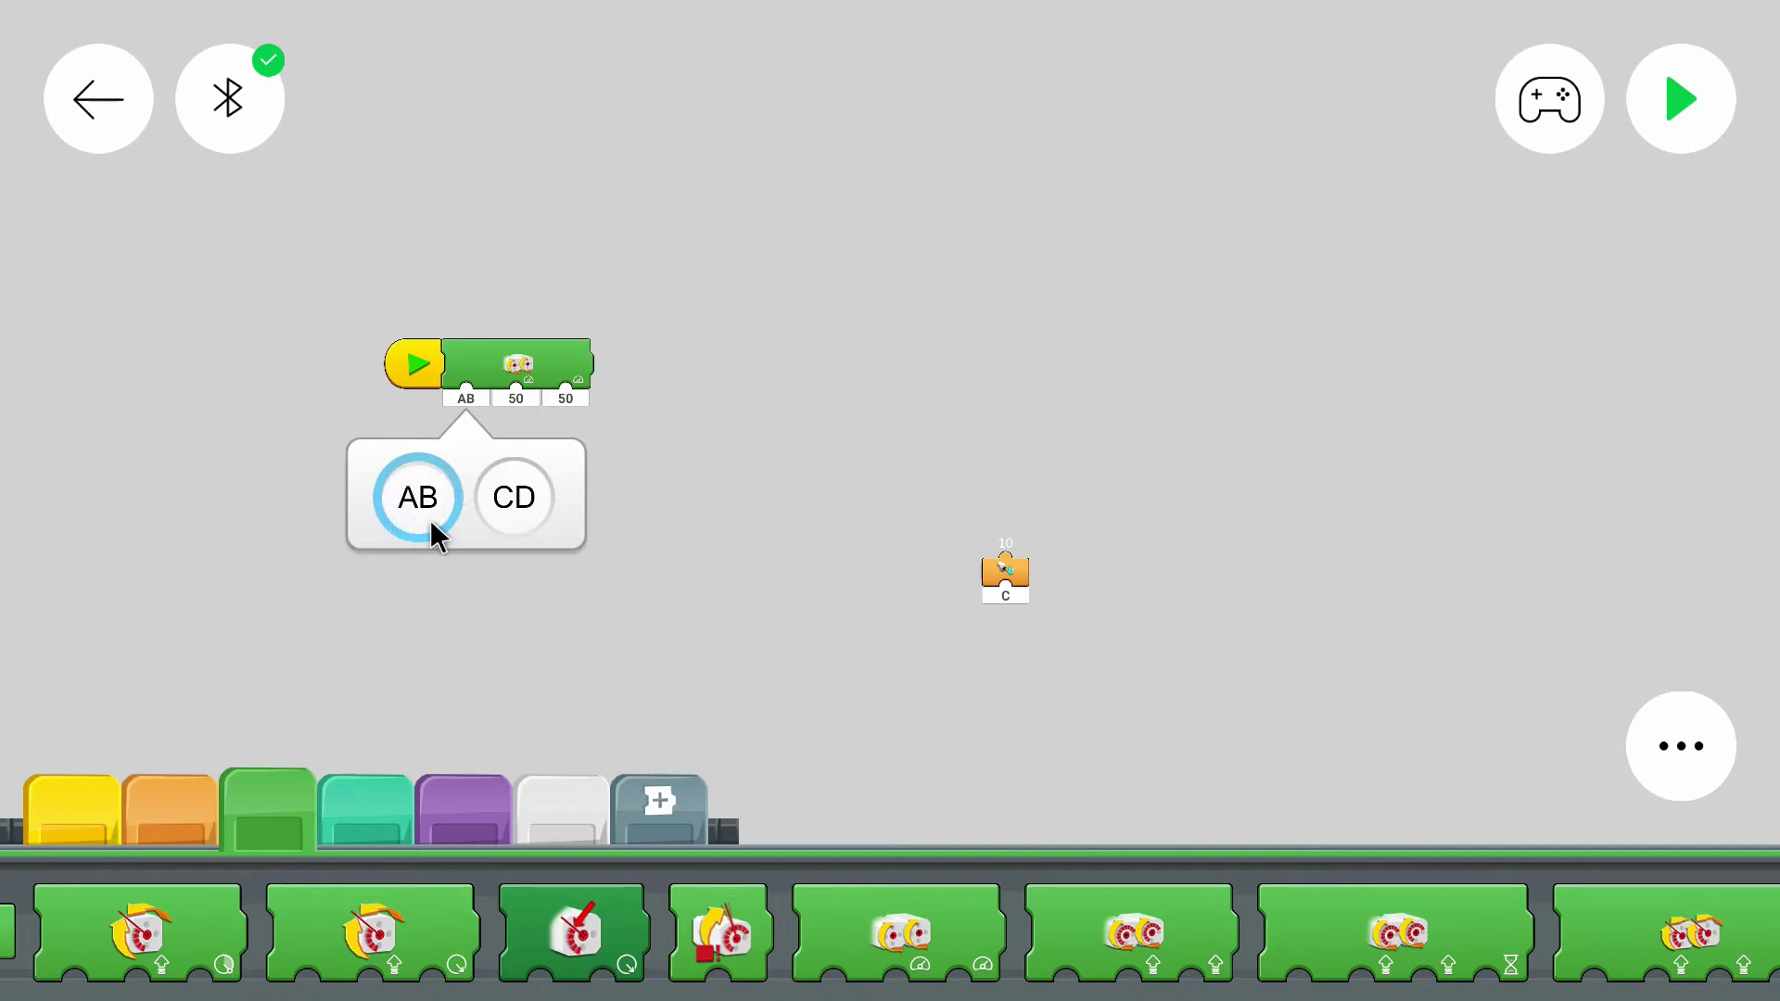
pyautogui.click(554, 408)
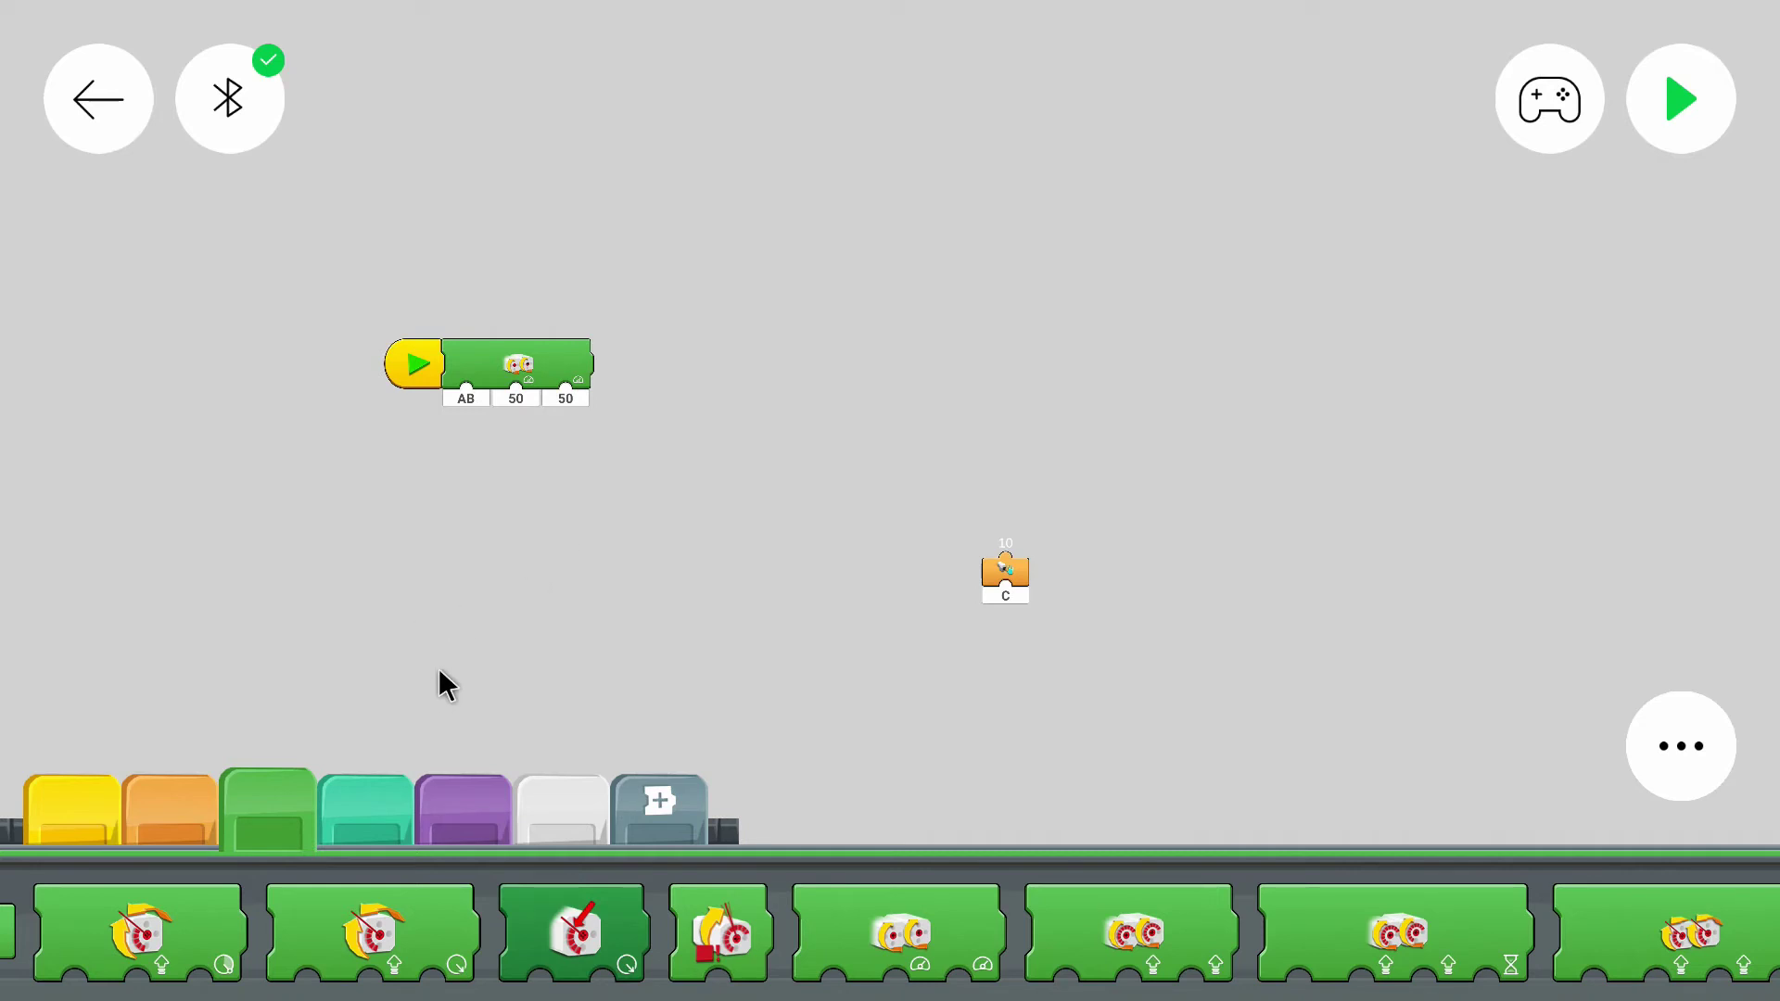
pyautogui.click(201, 813)
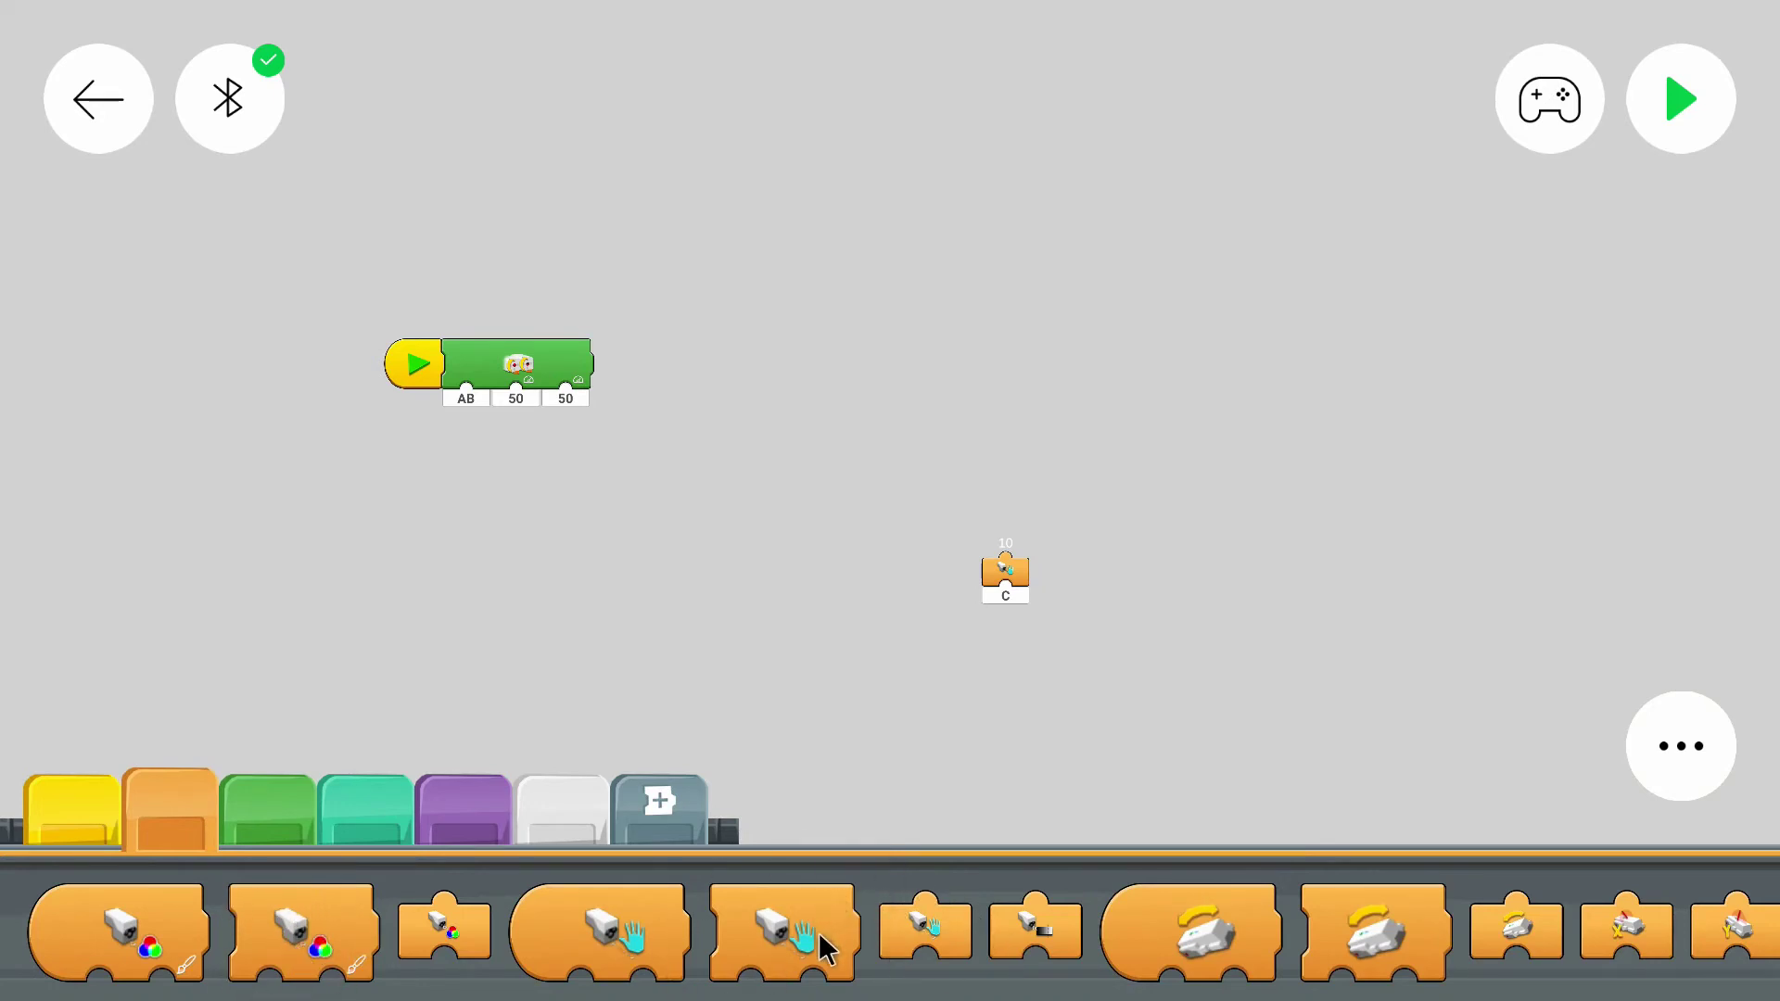
# Append a wait-for-object sensor block after the motors and set it to port C
pyautogui.moveTo(819, 932); pyautogui.dragTo(663, 347)
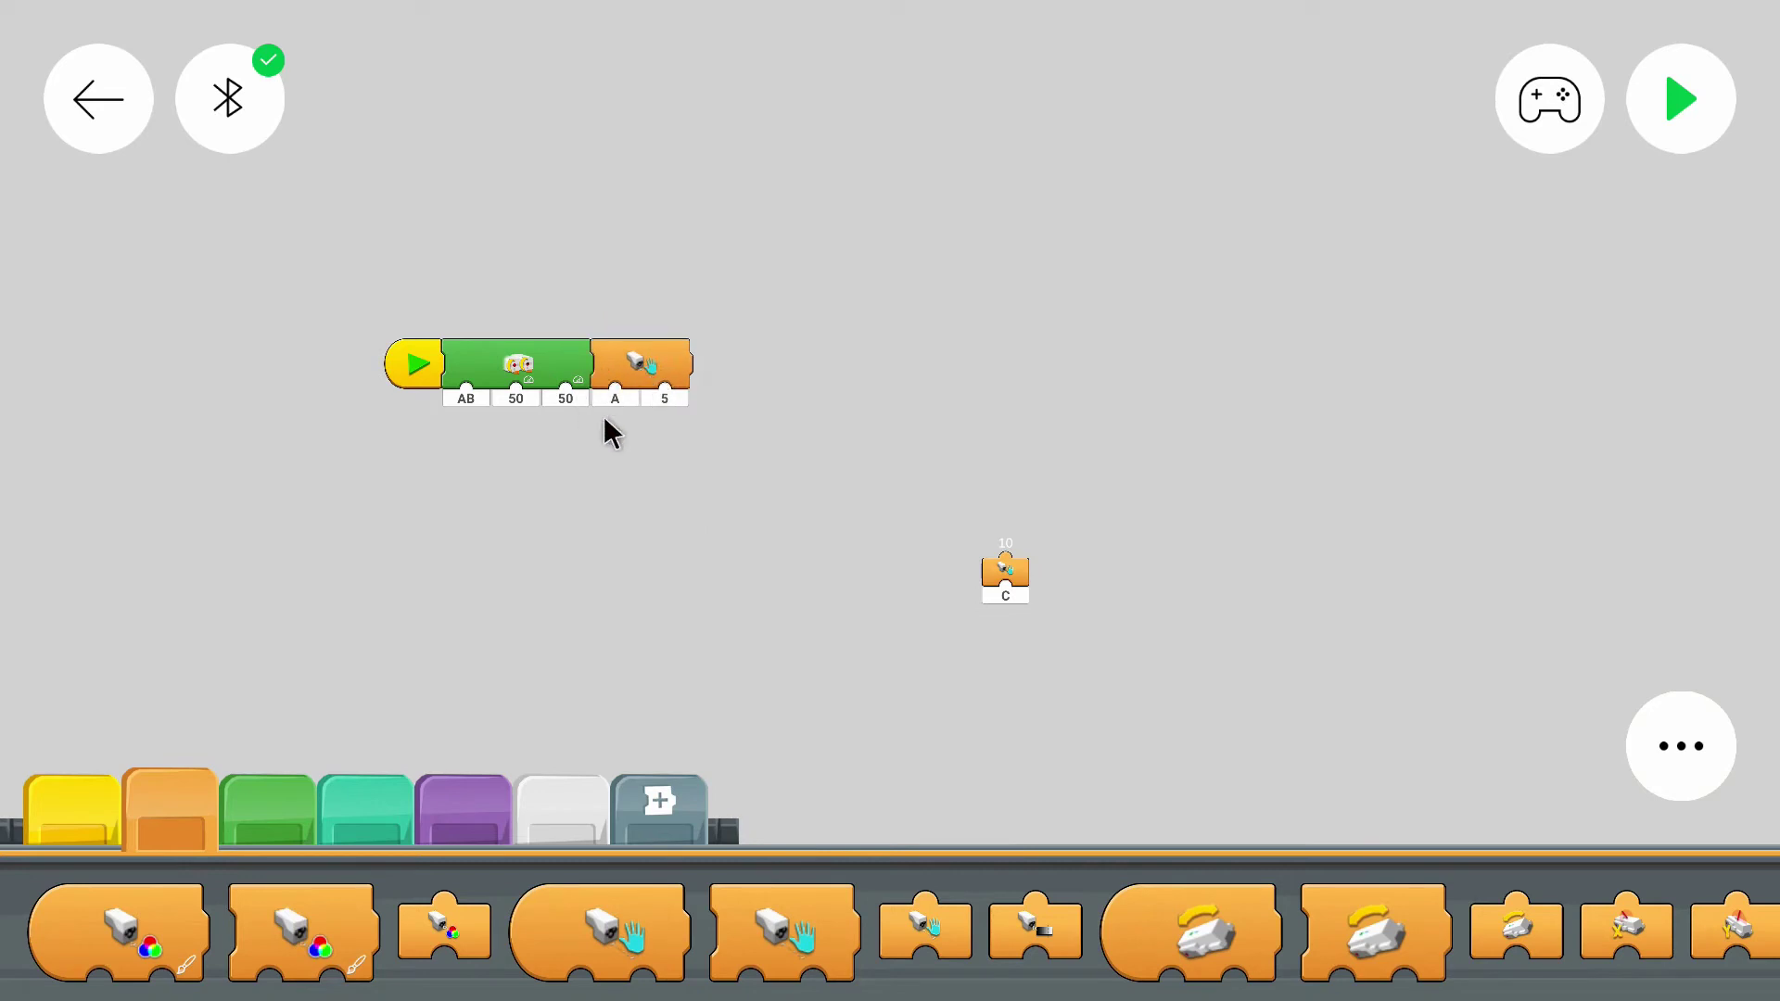
pyautogui.click(618, 397)
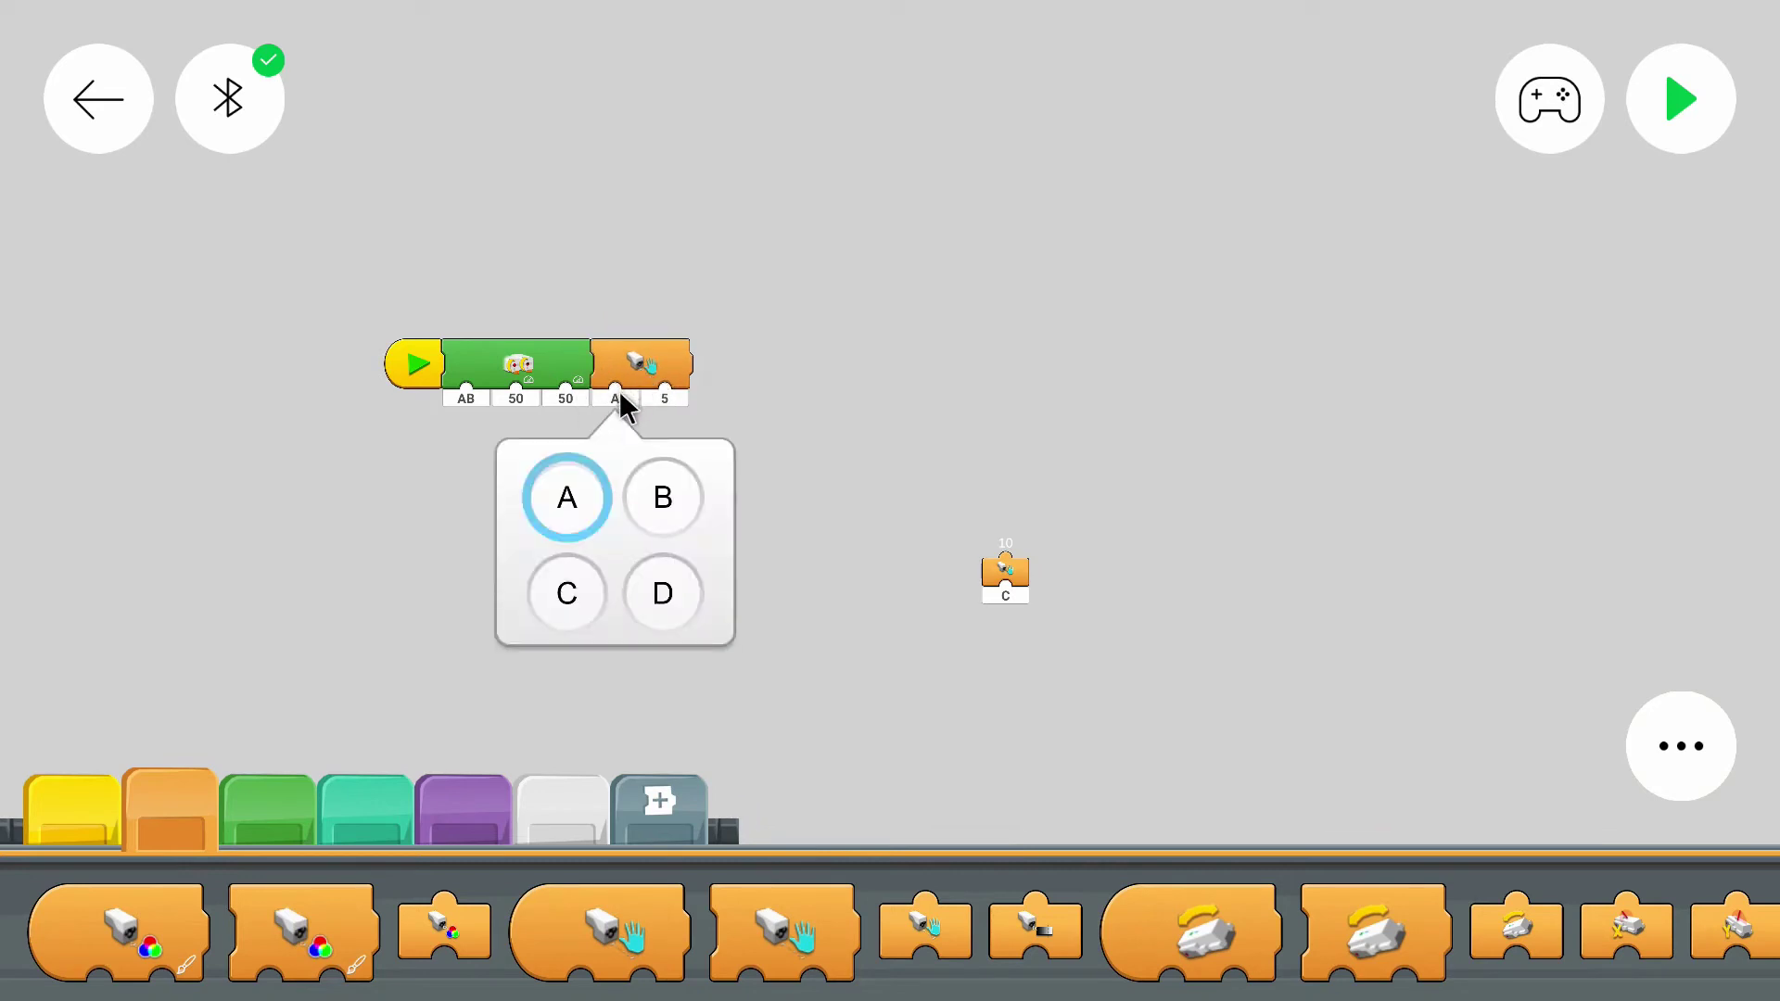
pyautogui.click(571, 605)
# Set the sensor block's trigger distance to 9
pyautogui.click(845, 393)
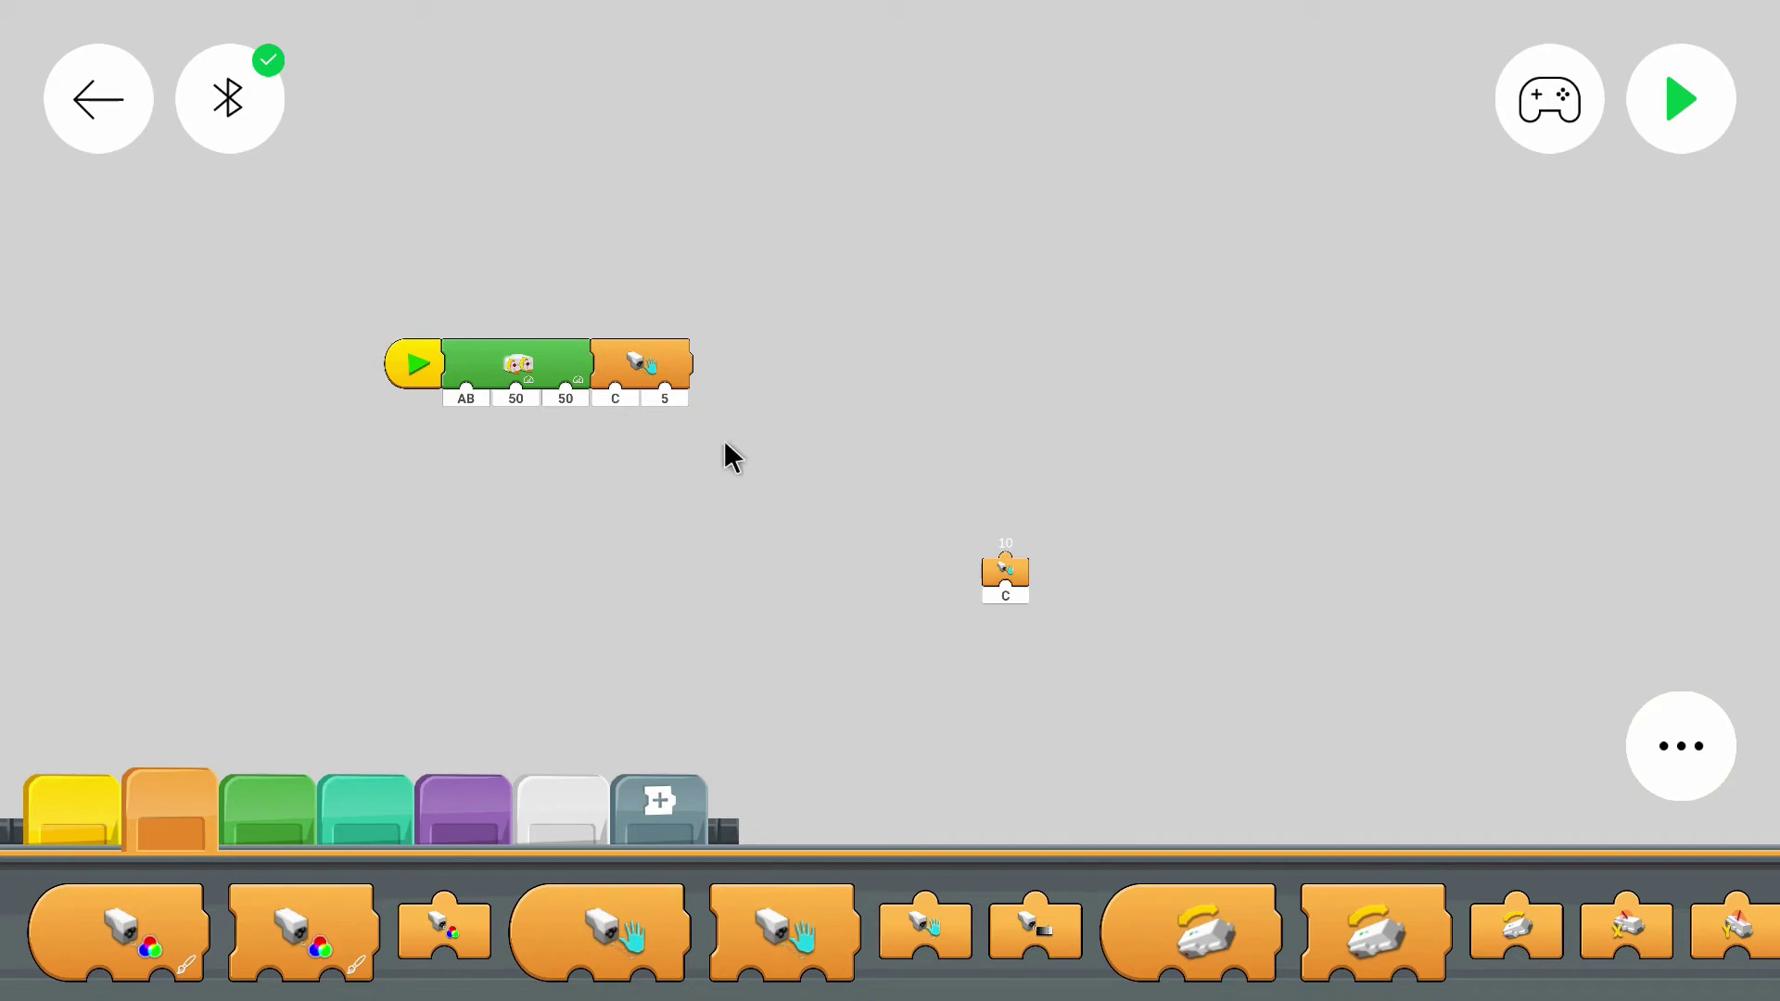
pyautogui.click(663, 400)
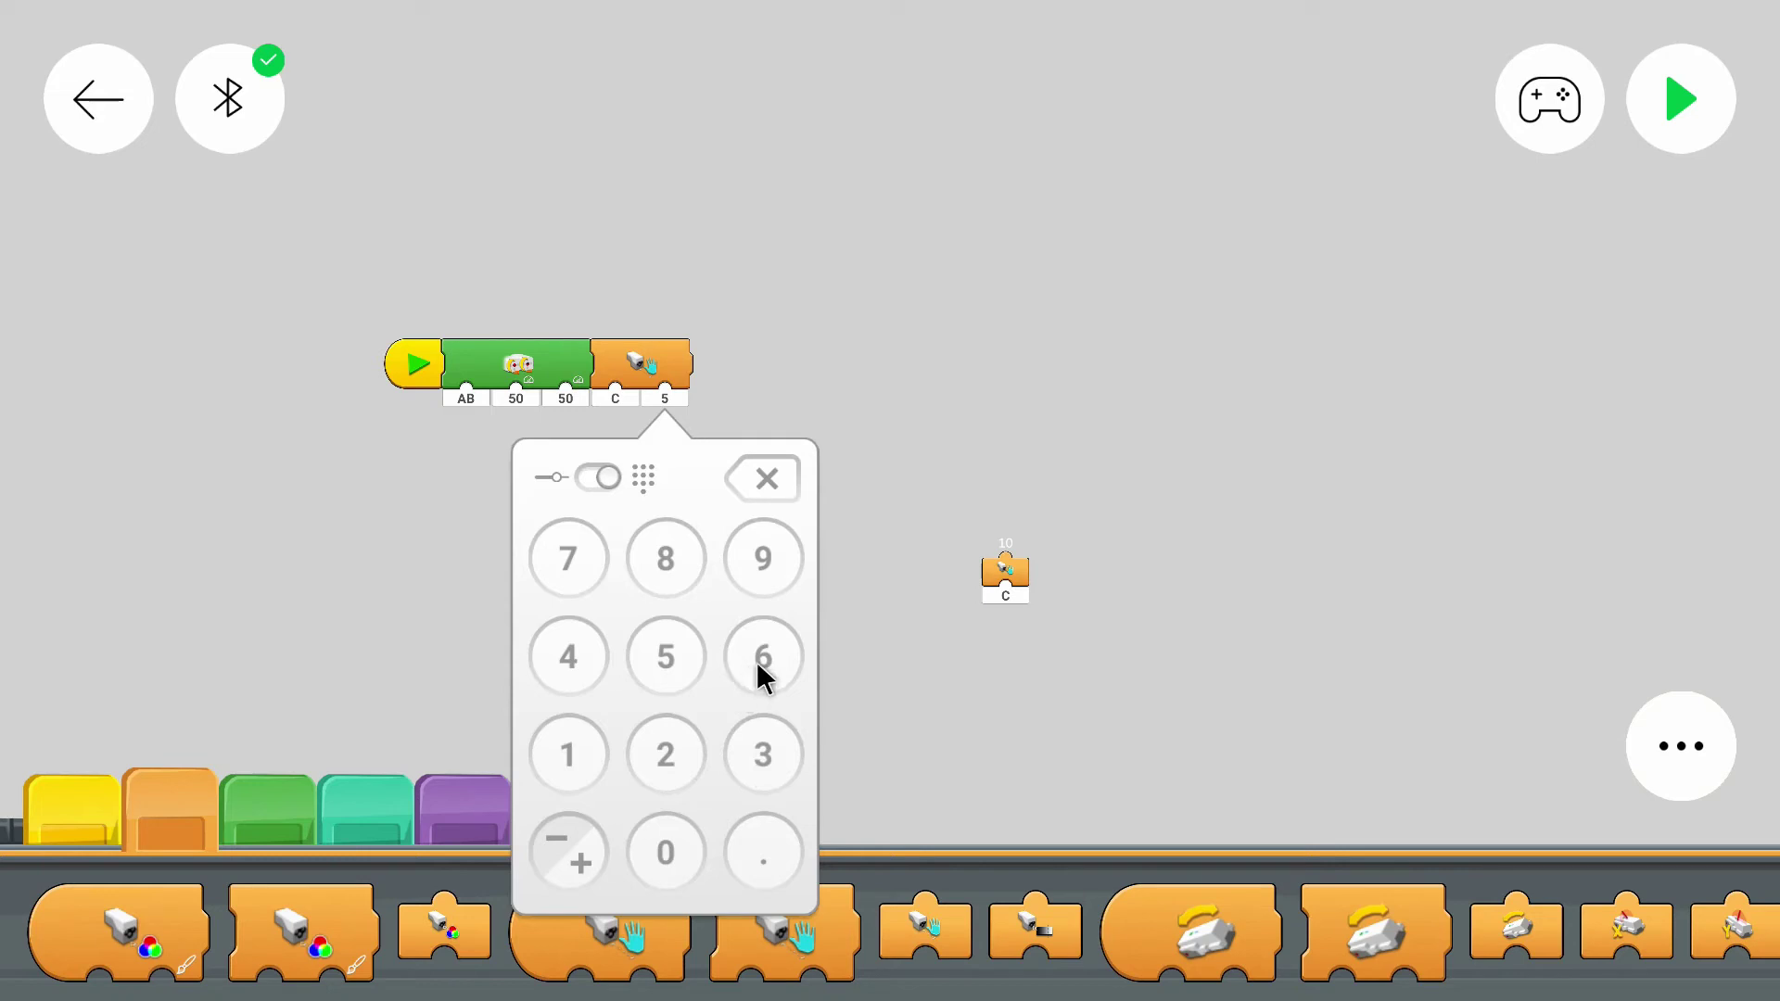
pyautogui.click(763, 559)
pyautogui.click(929, 389)
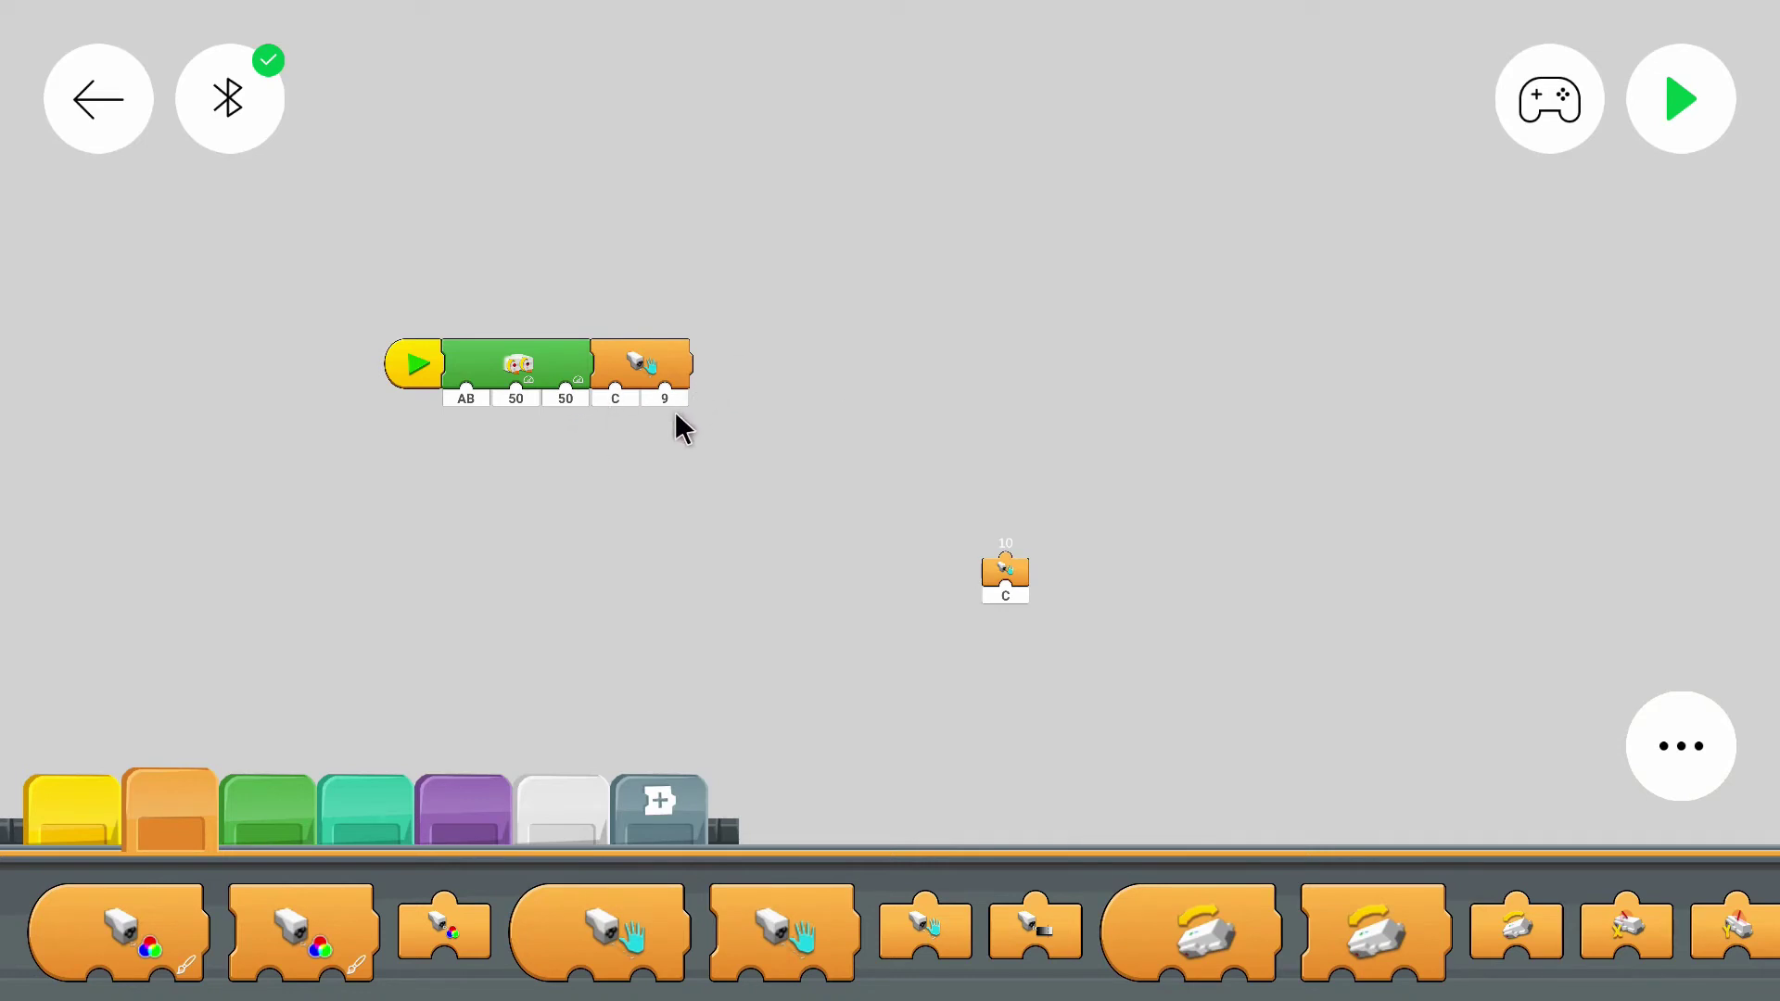
pyautogui.click(667, 398)
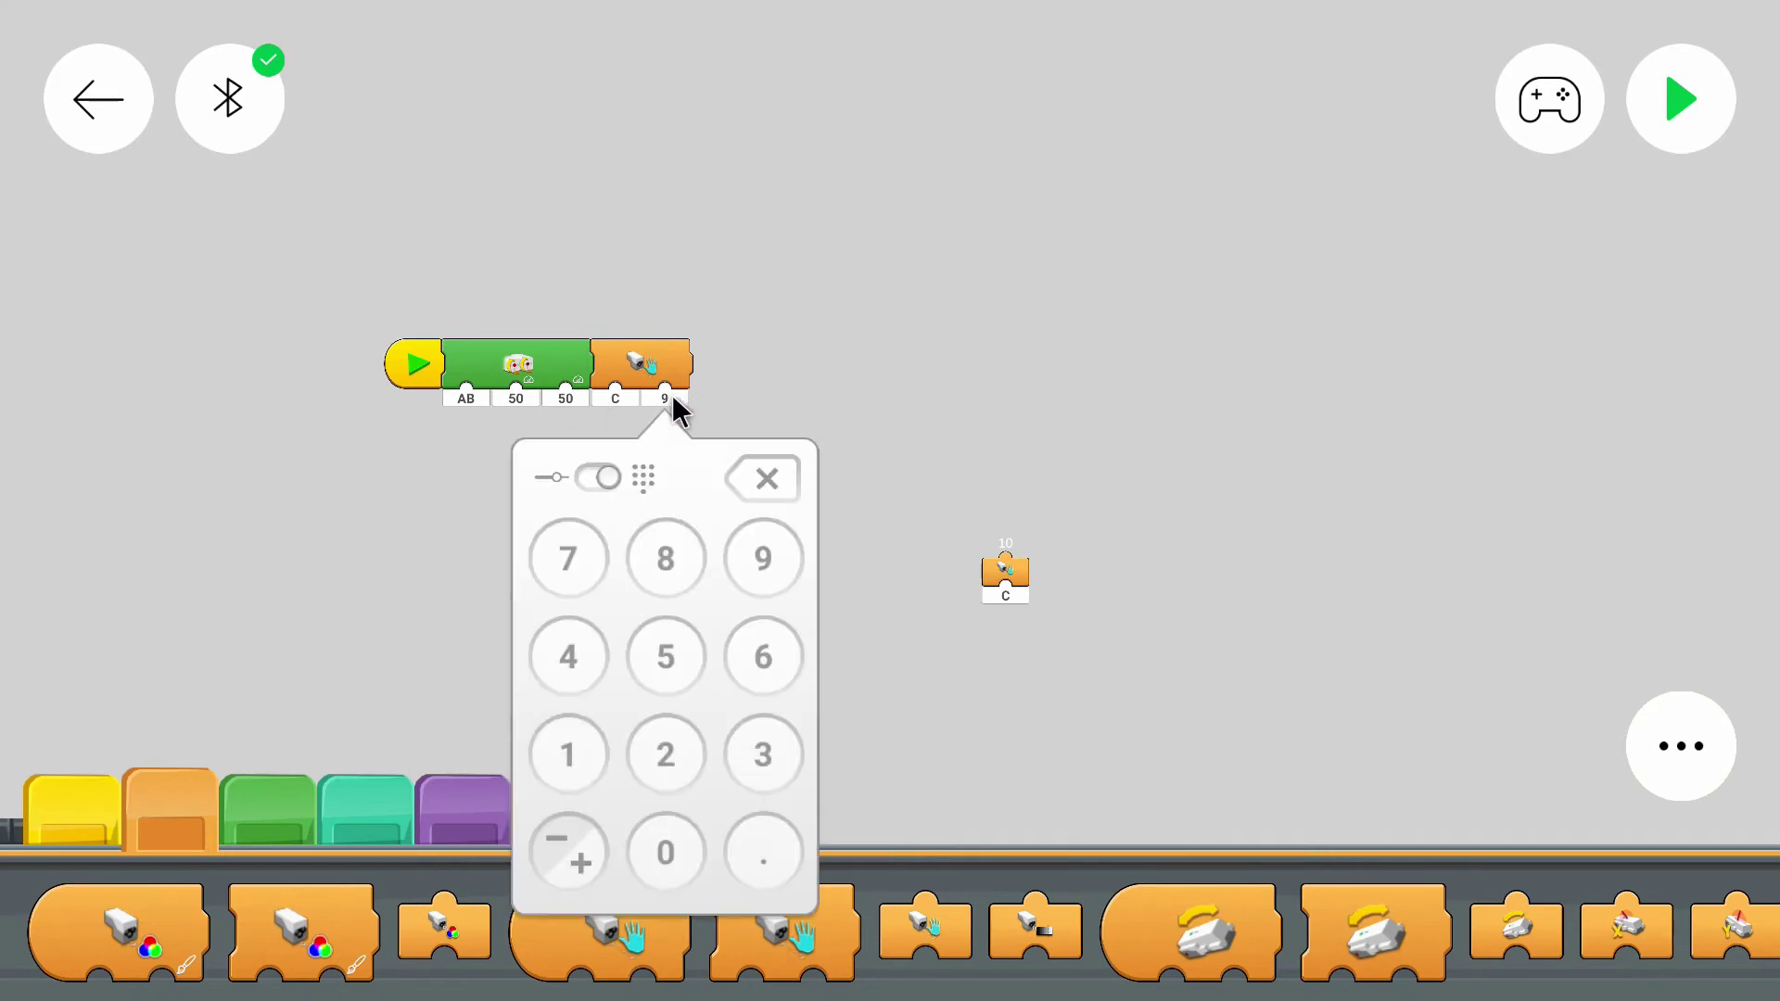
pyautogui.click(885, 298)
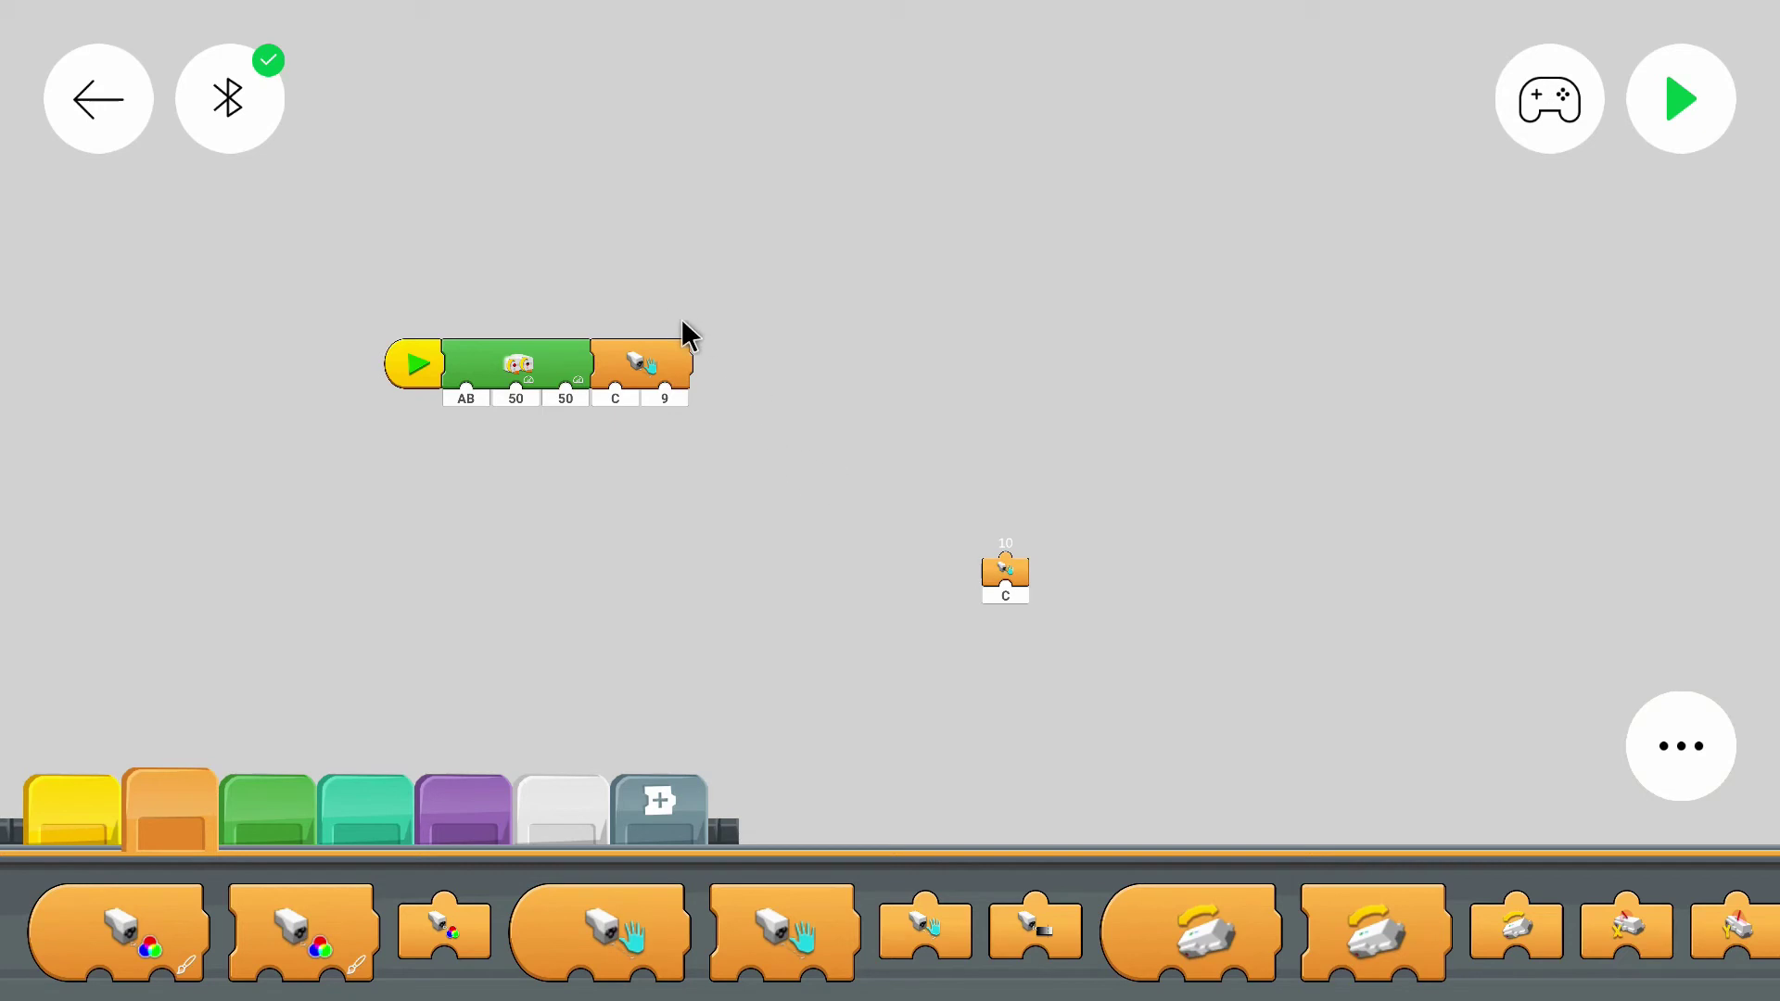
pyautogui.click(295, 823)
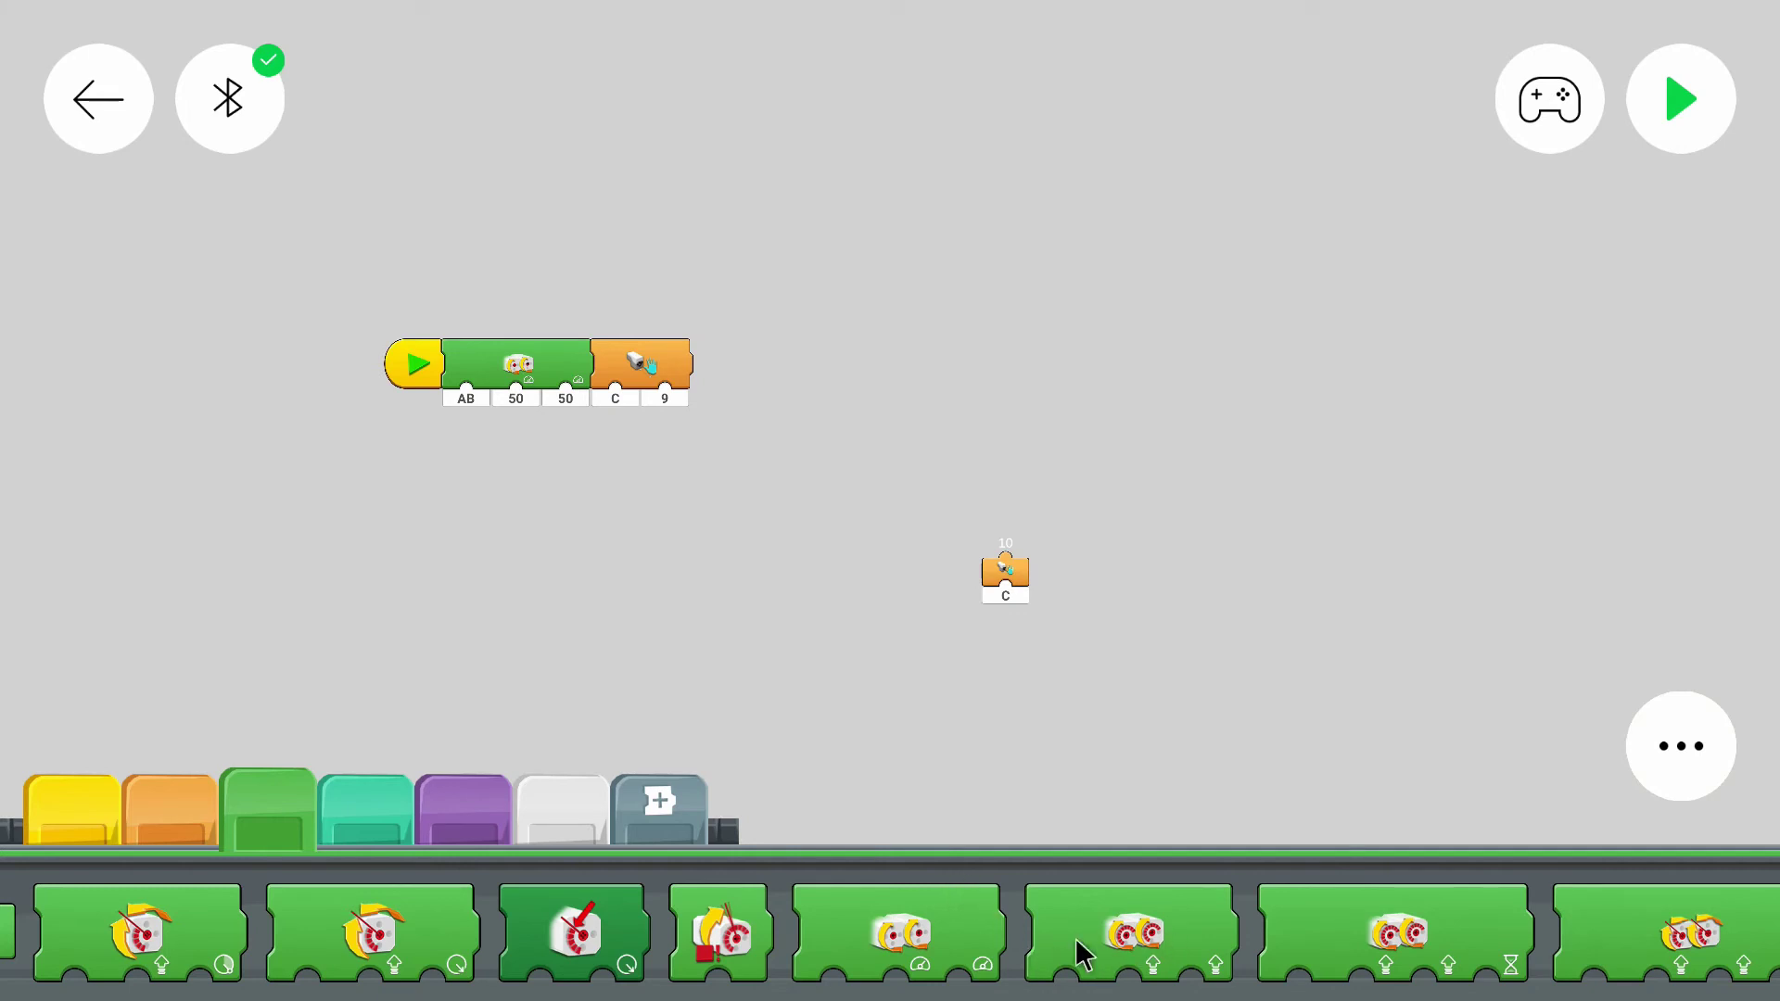
# Attach a motor block after the sensor wait running AB at -50 and 0
pyautogui.moveTo(911, 931)
pyautogui.mouseDown()
pyautogui.moveTo(839, 353)
pyautogui.moveTo(751, 363)
pyautogui.mouseUp()
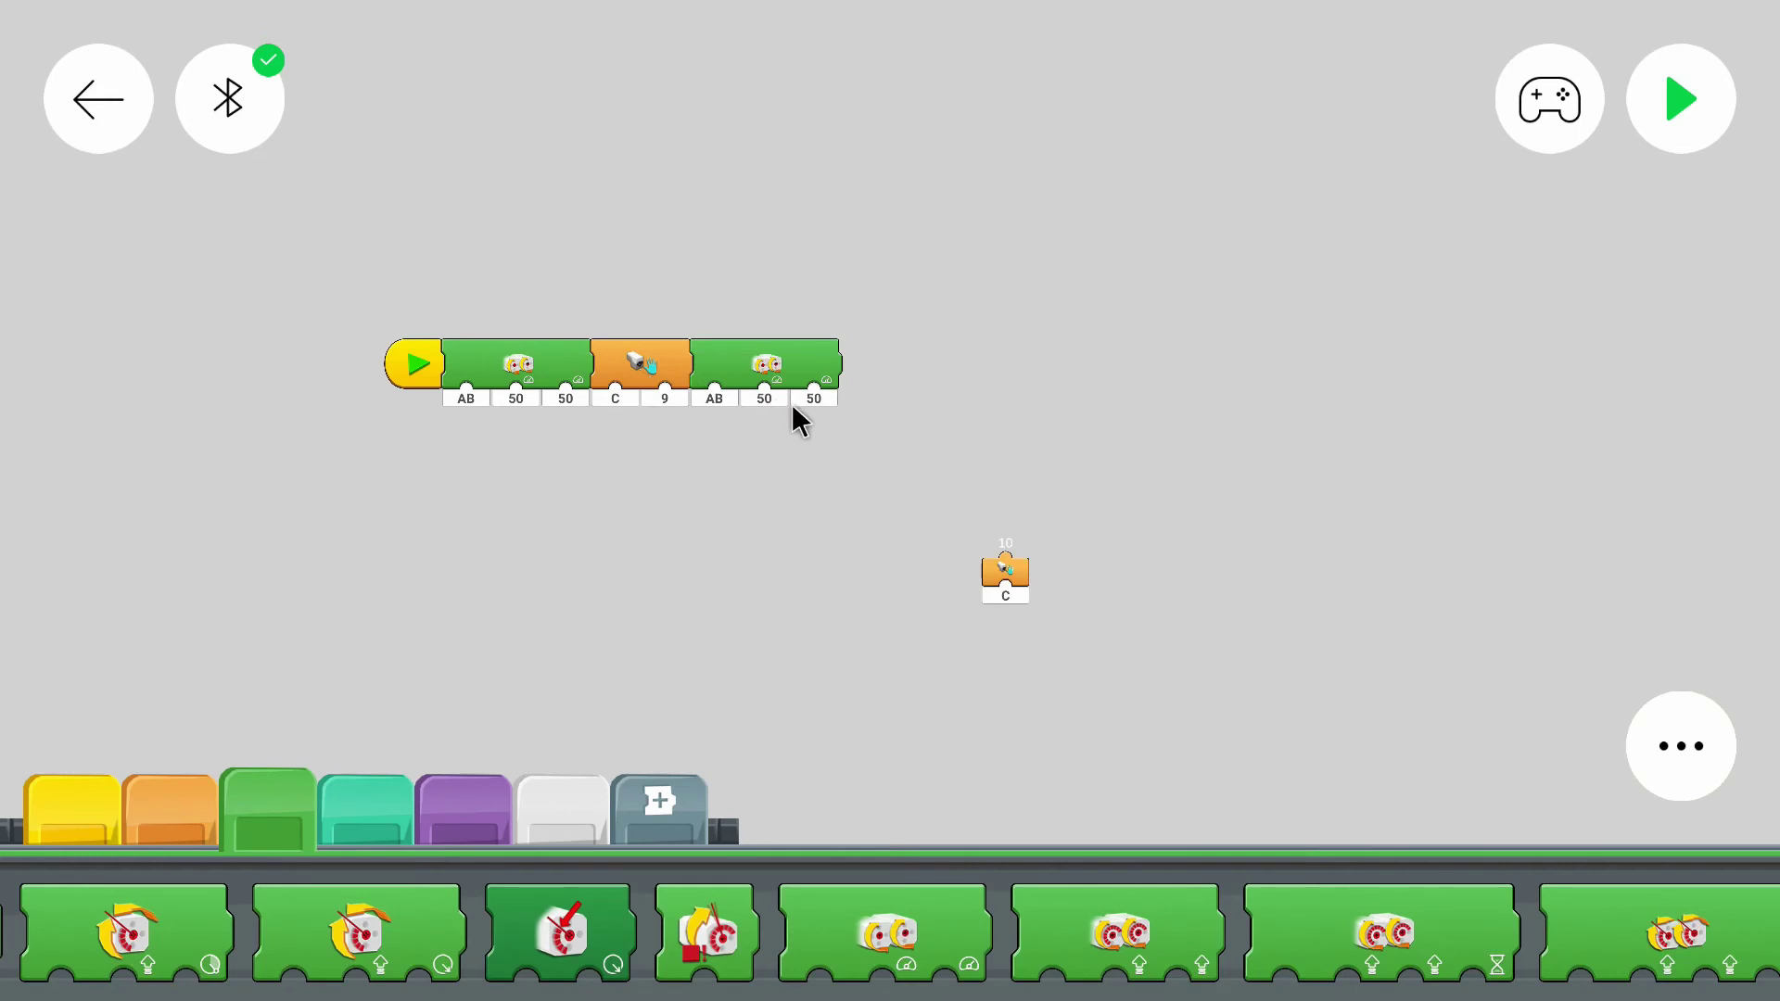
pyautogui.click(765, 394)
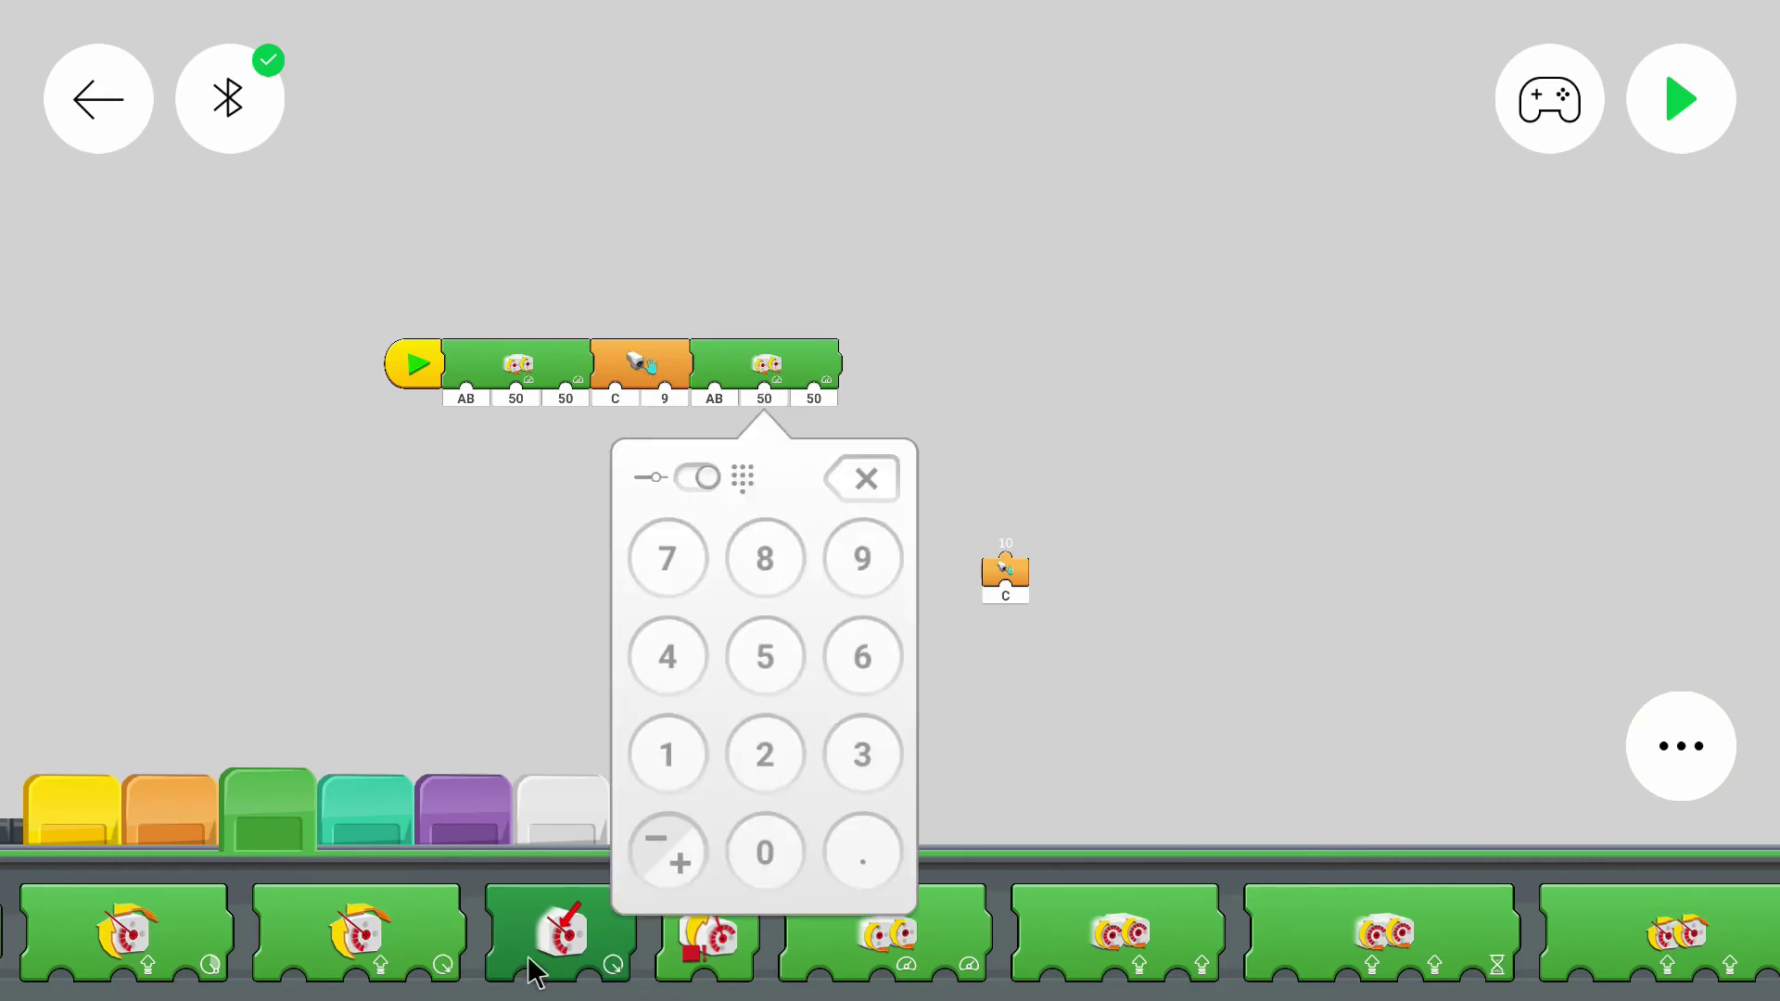
pyautogui.click(665, 851)
pyautogui.click(799, 657)
pyautogui.click(782, 845)
pyautogui.click(814, 395)
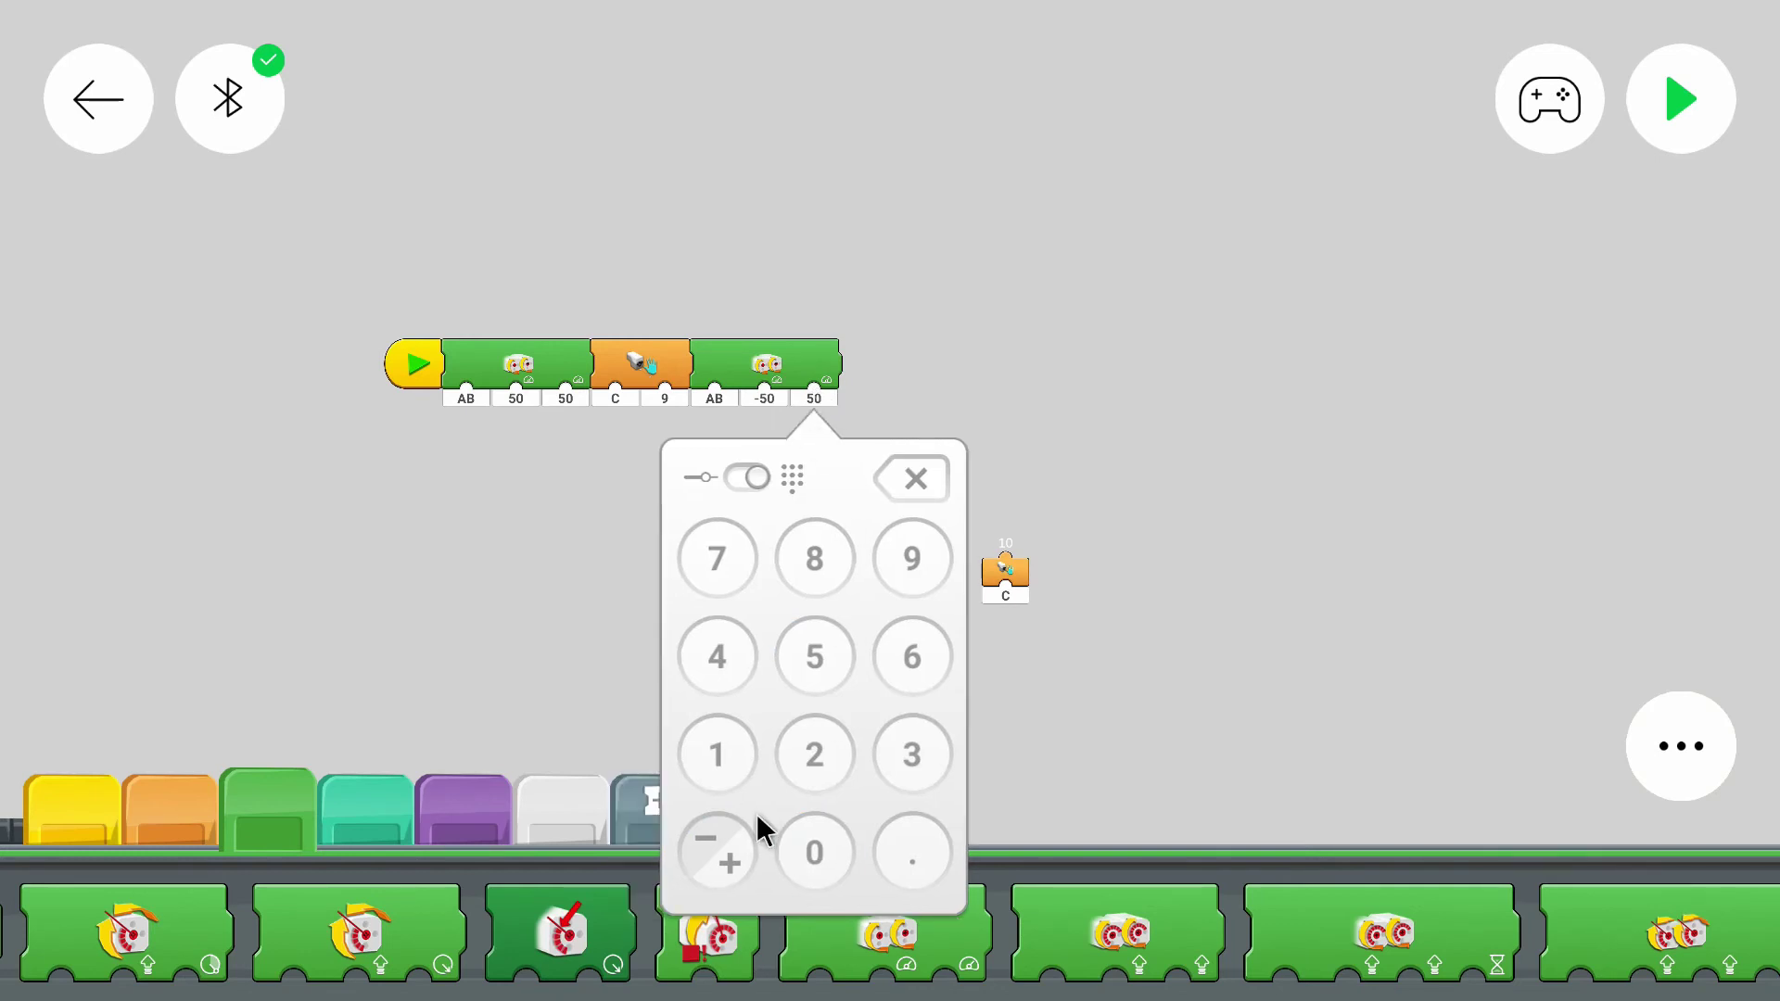
pyautogui.click(792, 851)
pyautogui.click(1003, 389)
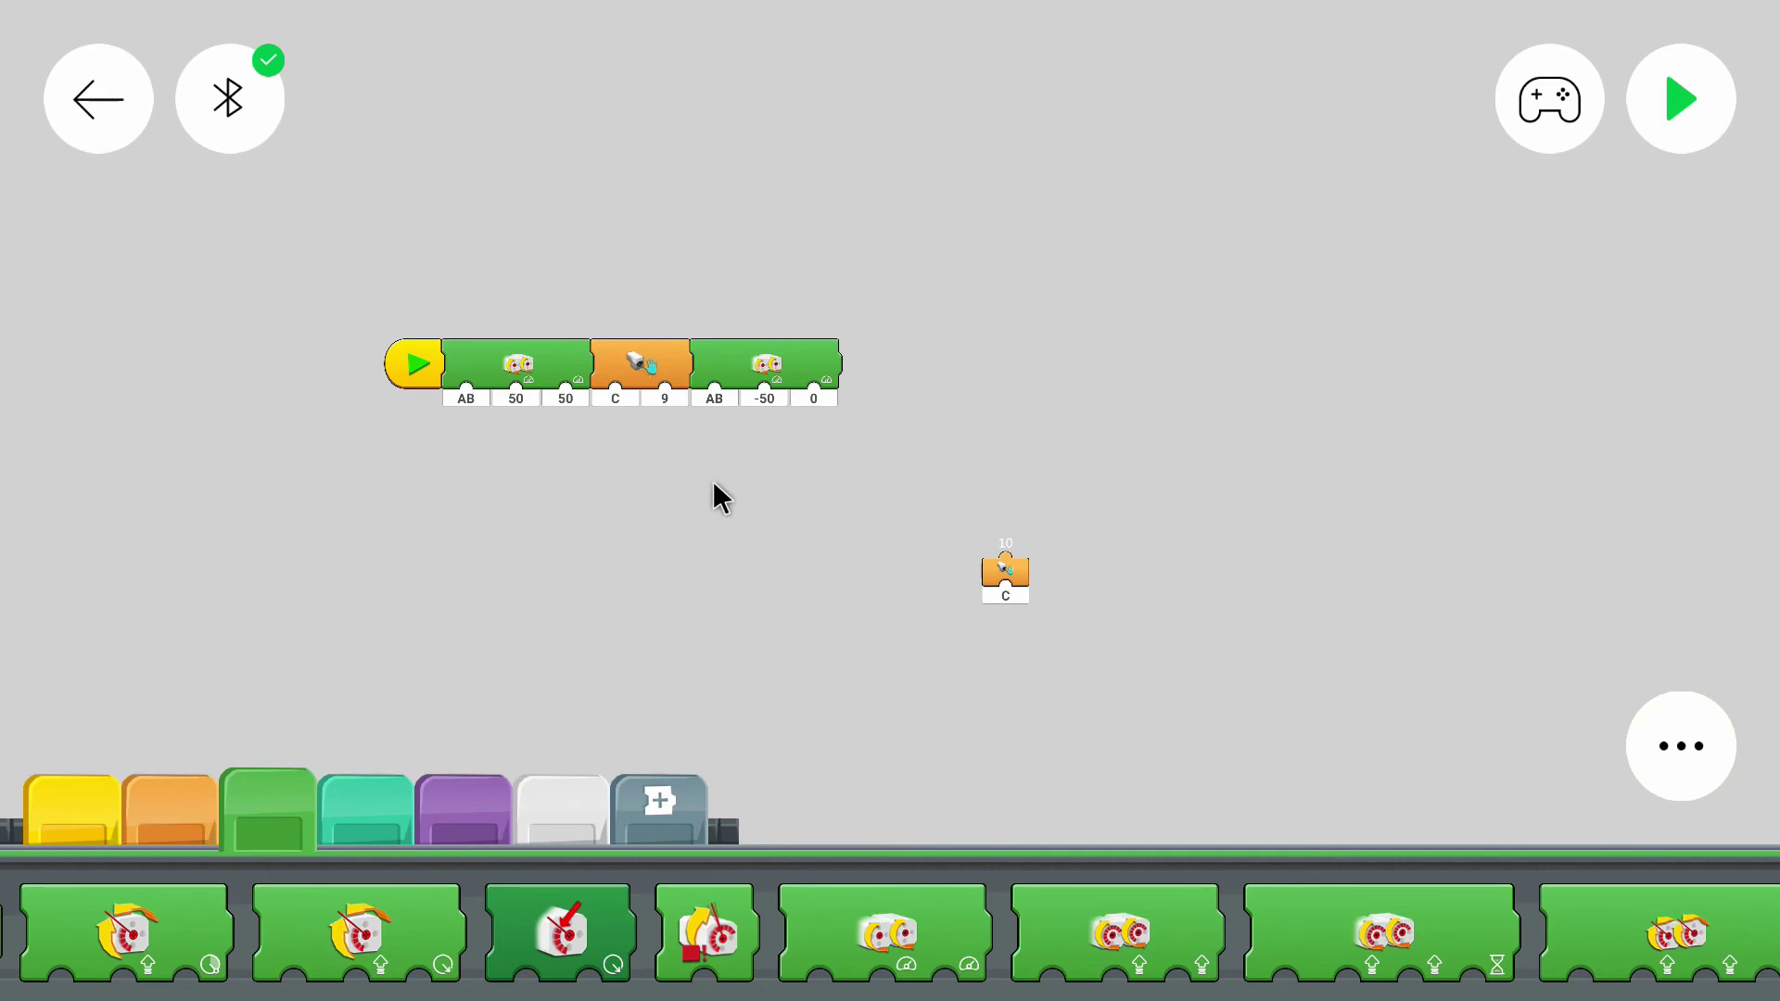
pyautogui.click(83, 813)
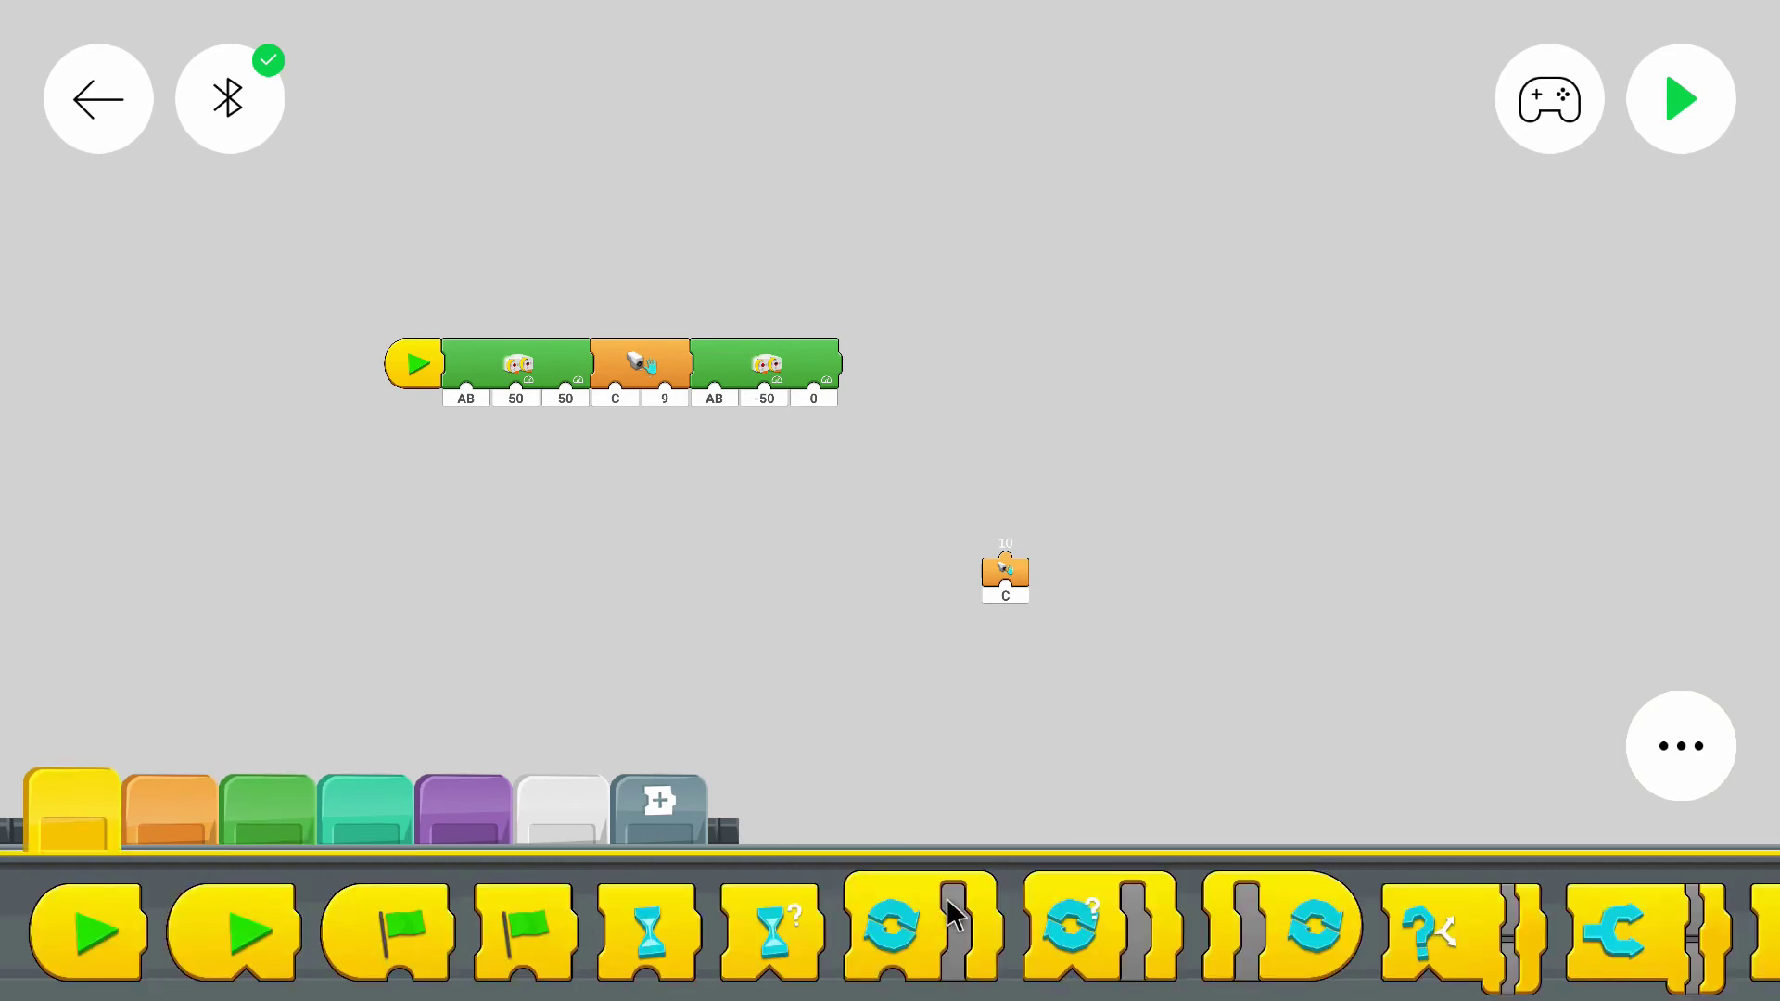
# Attach an hourglass wait block of 0.5 seconds at the end of the chain
pyautogui.moveTo(642, 932); pyautogui.dragTo(890, 355)
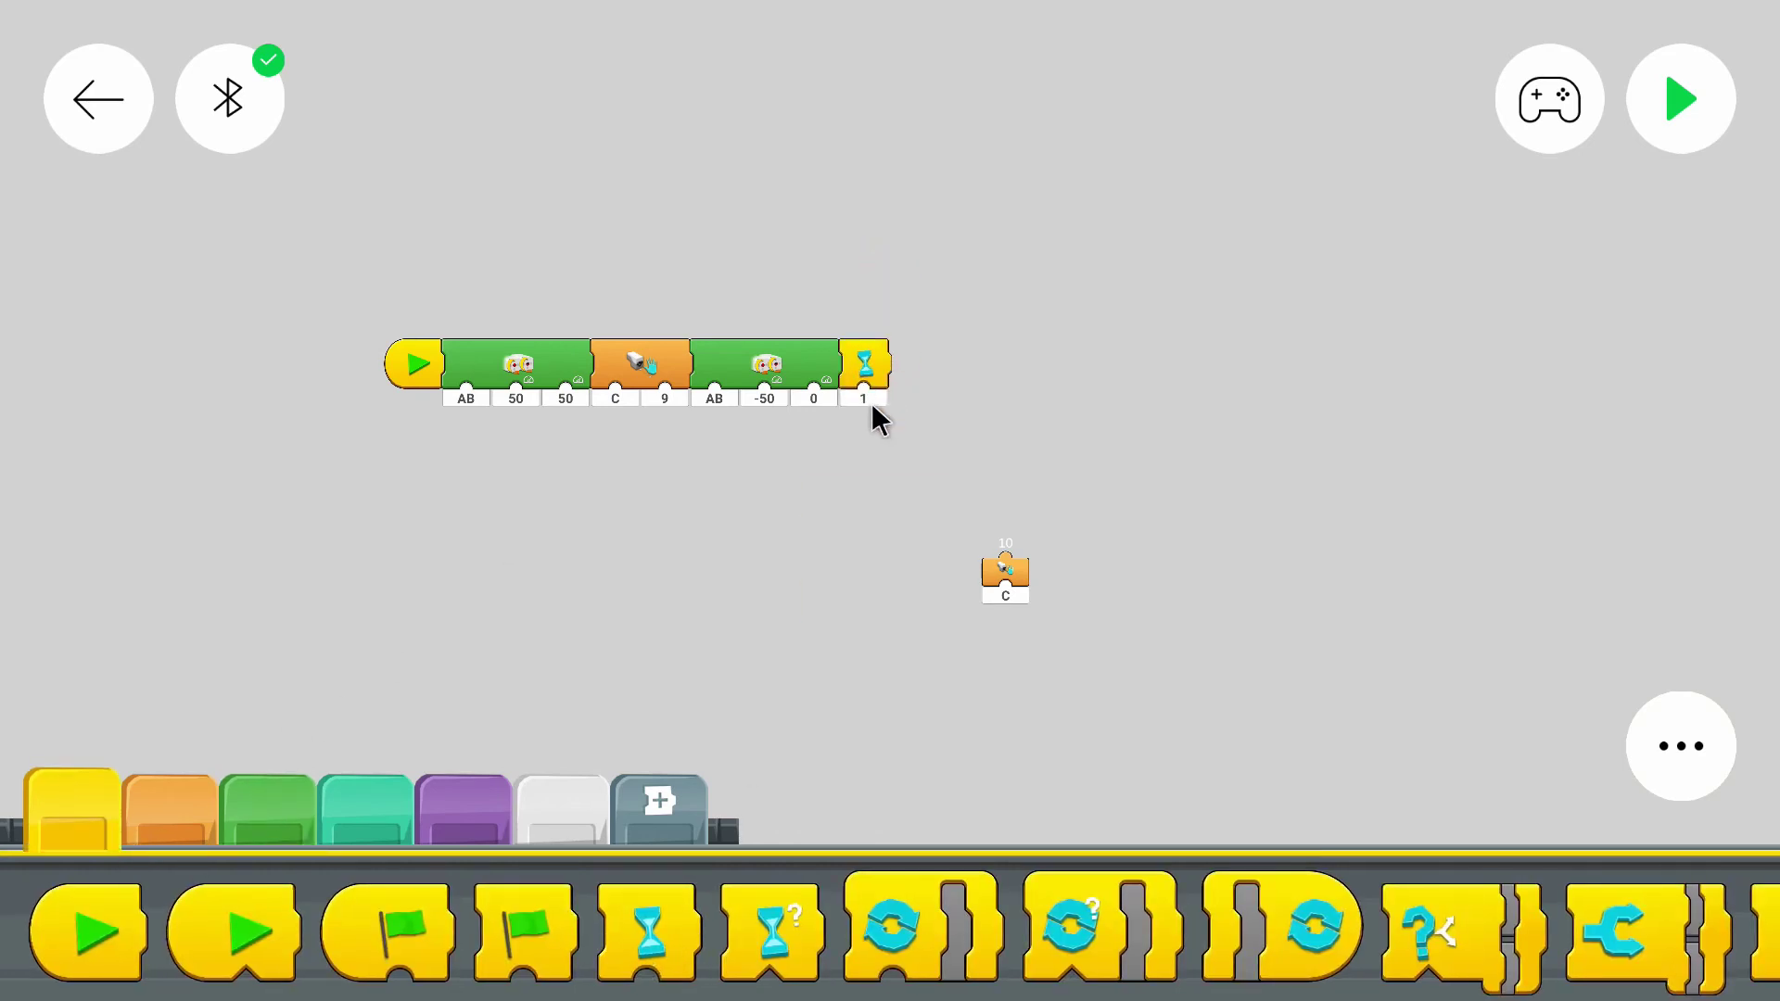
pyautogui.click(866, 401)
pyautogui.click(876, 866)
pyautogui.click(974, 854)
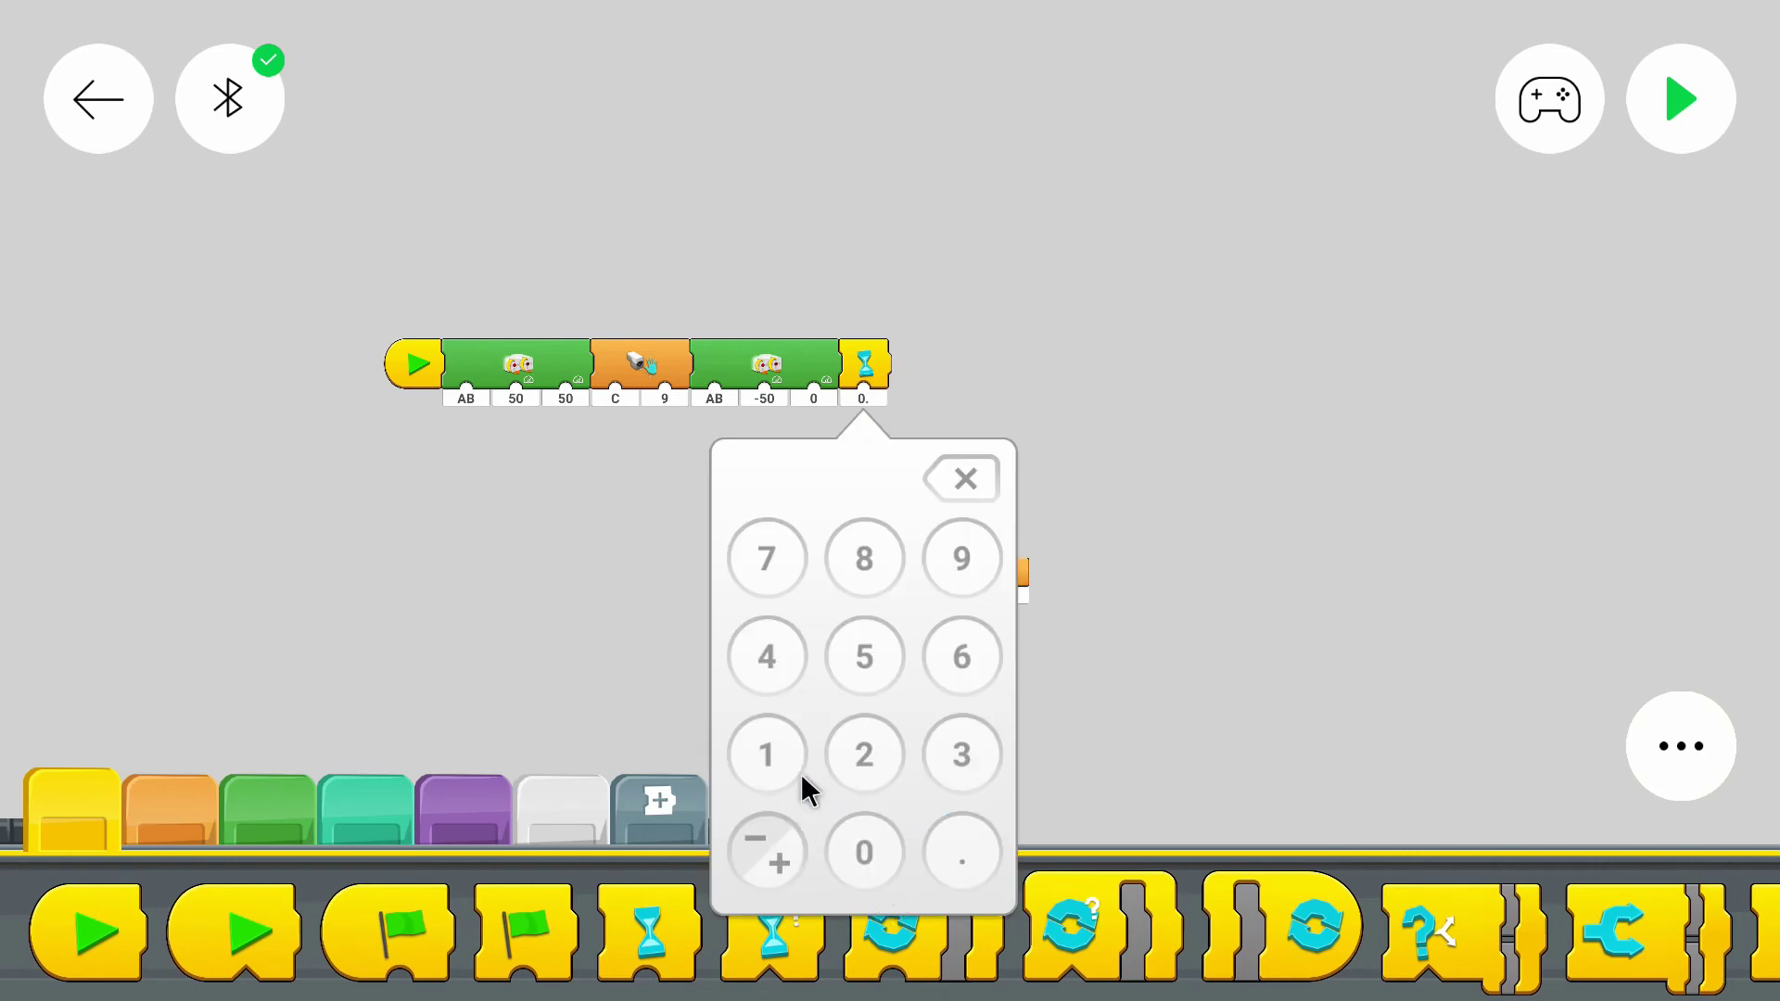
pyautogui.click(930, 637)
pyautogui.click(952, 457)
pyautogui.click(876, 656)
pyautogui.click(1231, 393)
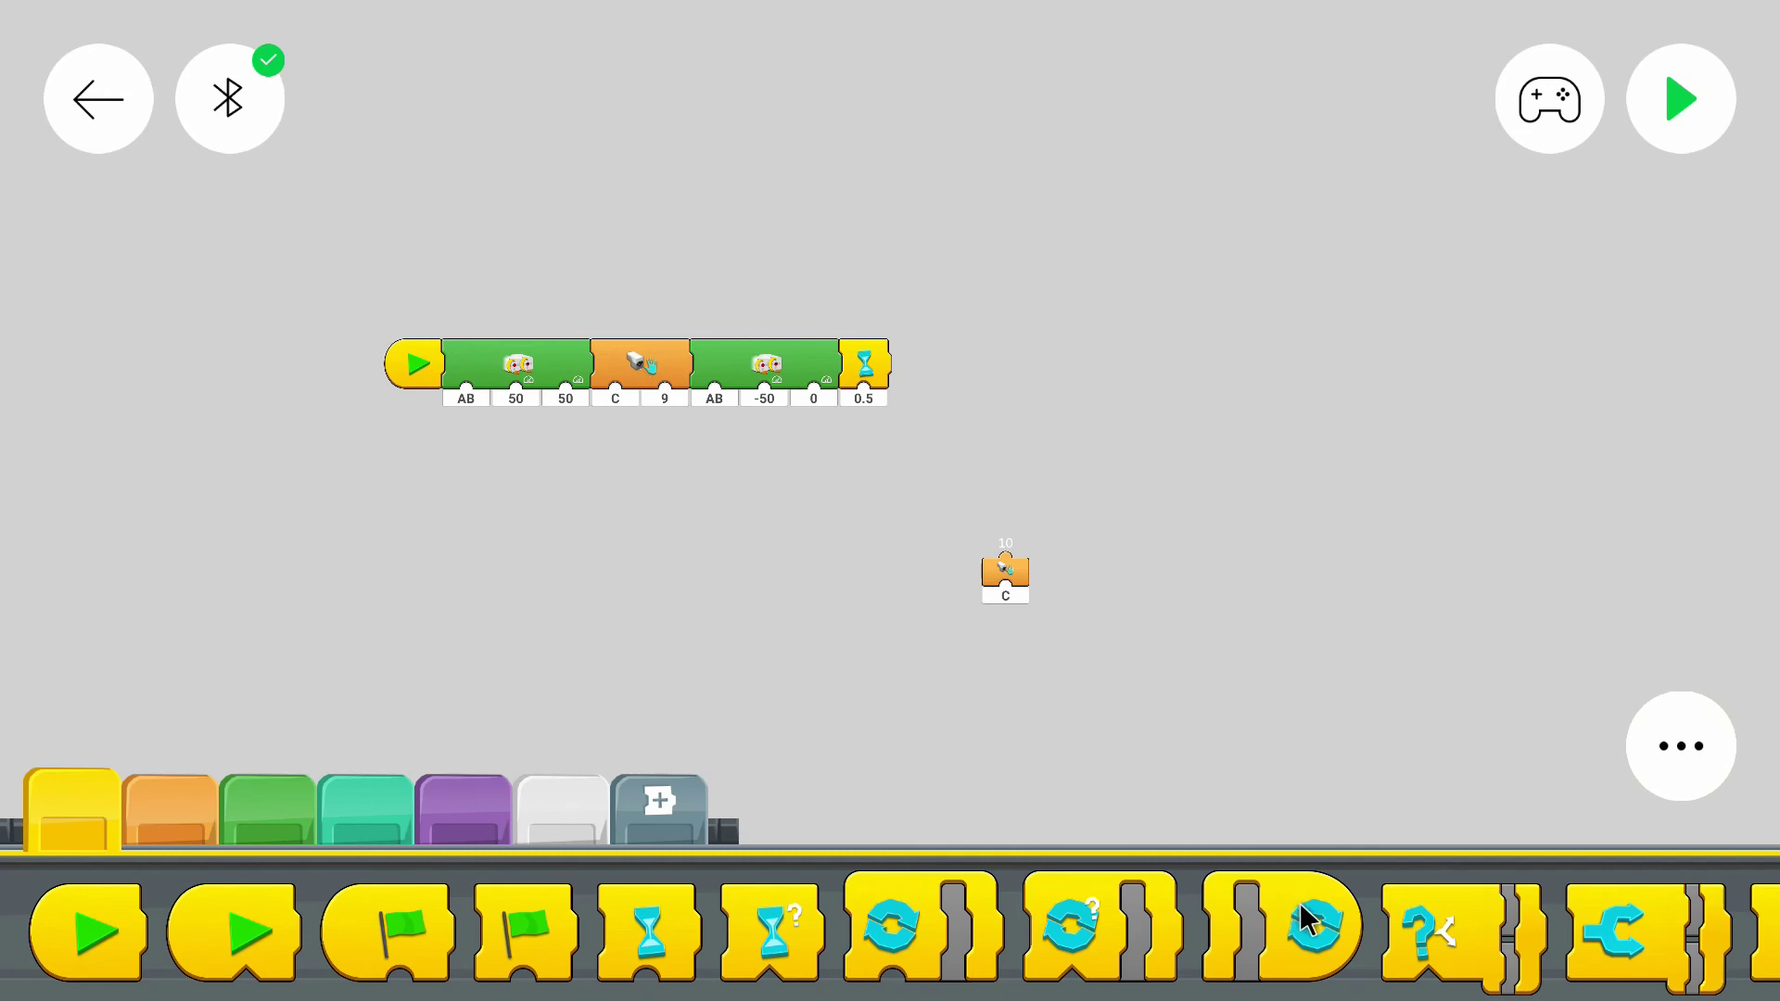
# Wrap the drive, wait, turn and pause blocks in a loop and snap it onto the start block
pyautogui.moveTo(1308, 918); pyautogui.dragTo(735, 231)
pyautogui.moveTo(567, 375)
pyautogui.mouseDown()
pyautogui.moveTo(856, 257)
pyautogui.moveTo(849, 219)
pyautogui.mouseUp()
pyautogui.moveTo(675, 216); pyautogui.dragTo(468, 372)
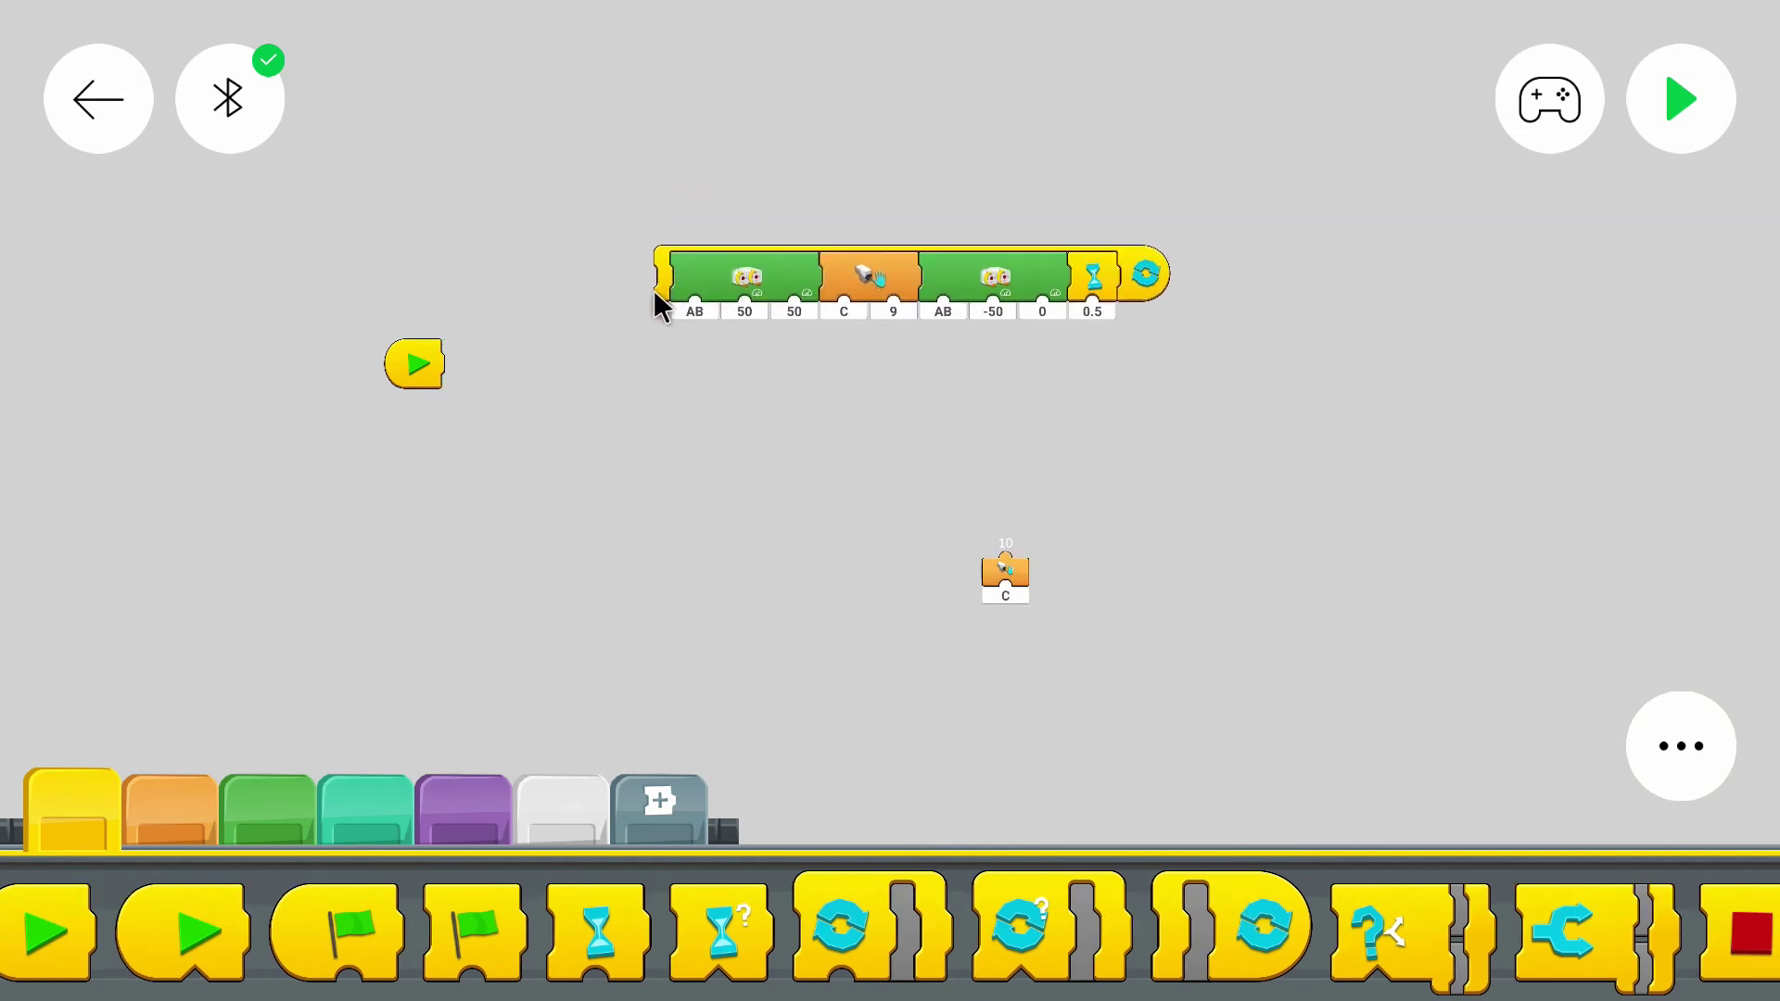